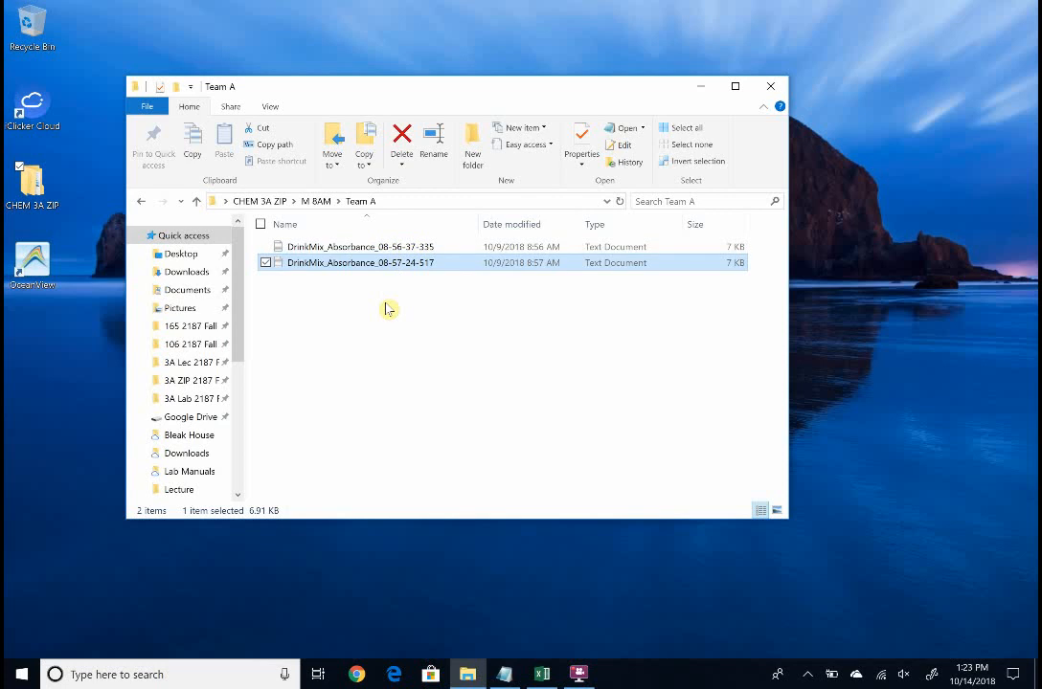
Browse to the Desktop's CHEM 3A ZIP > M 8AM > Team A folder for opening, showing All Files
click(505, 674)
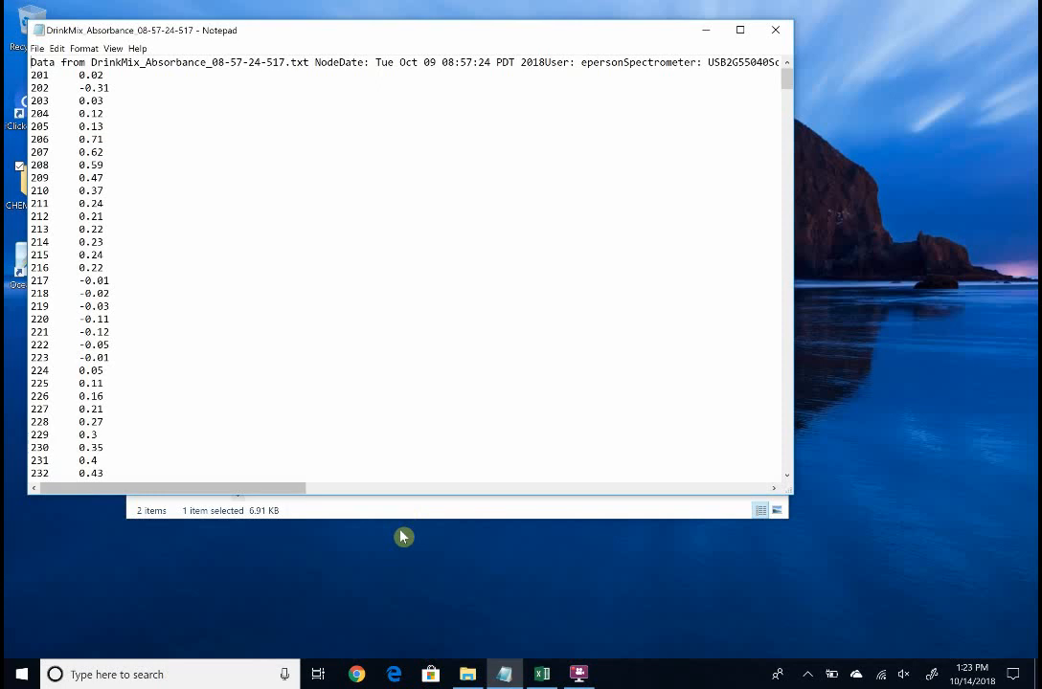
click(542, 673)
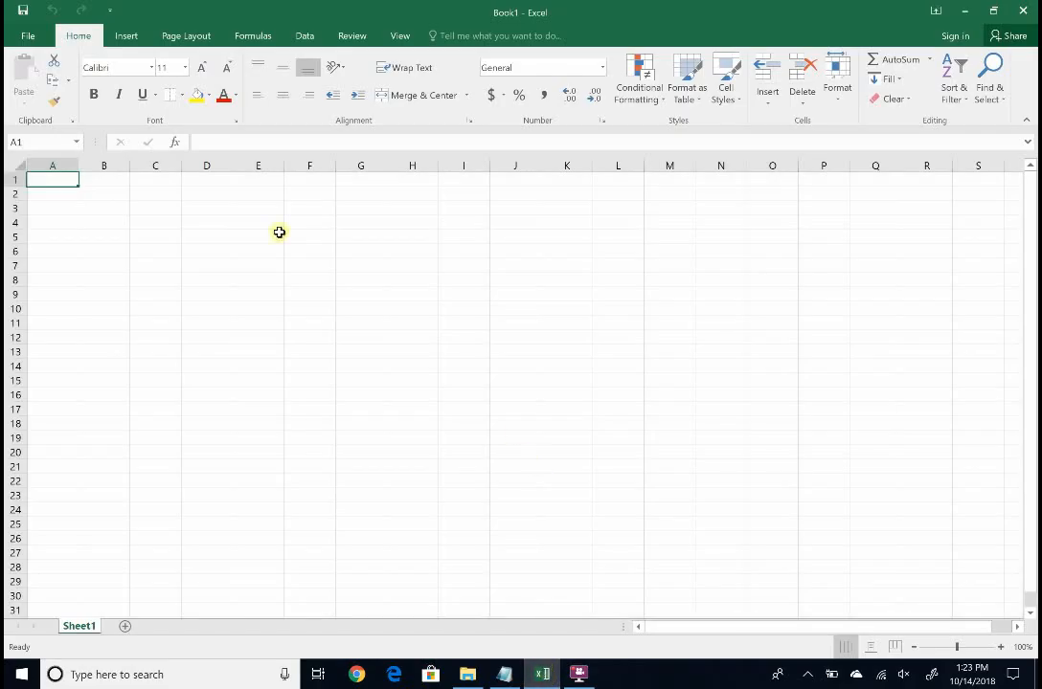
click(29, 35)
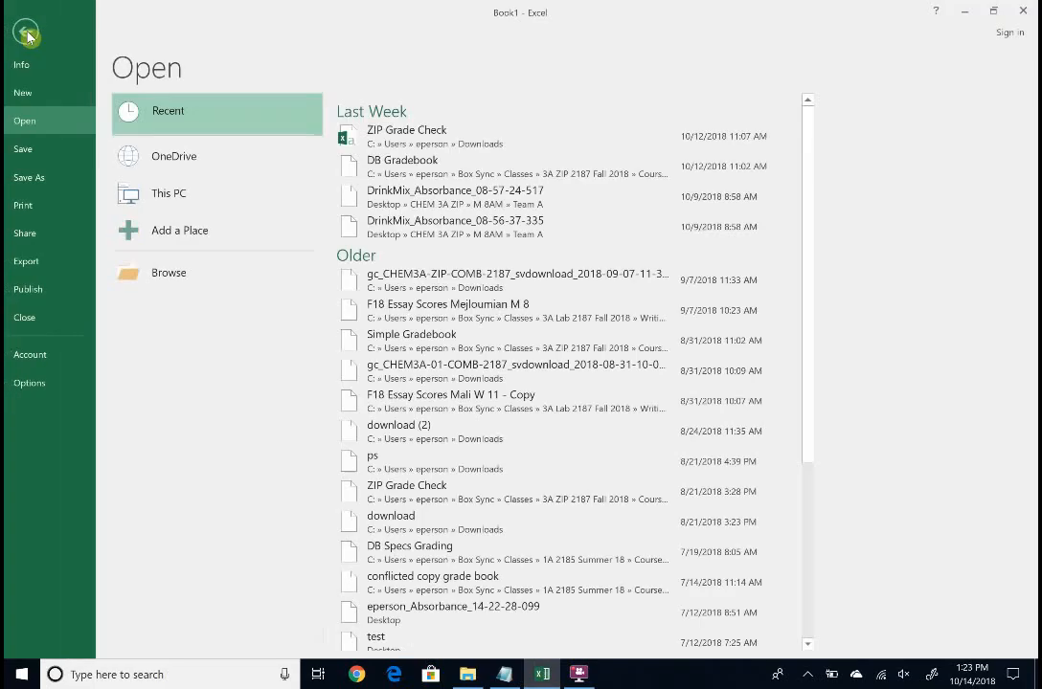
click(139, 275)
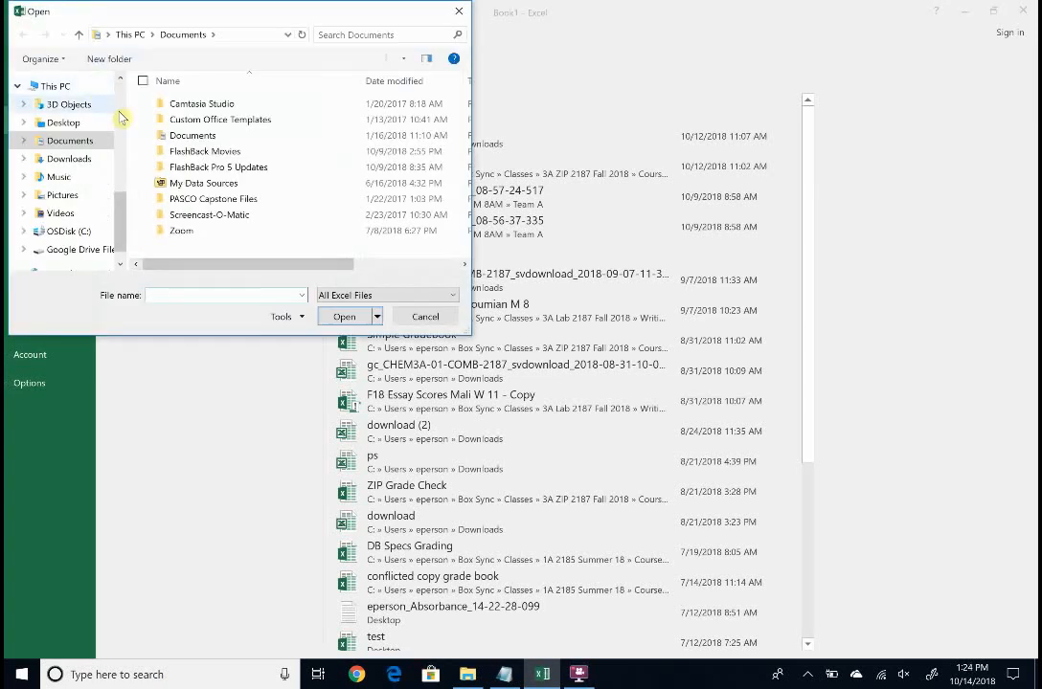
scroll(96, 144, up, 5)
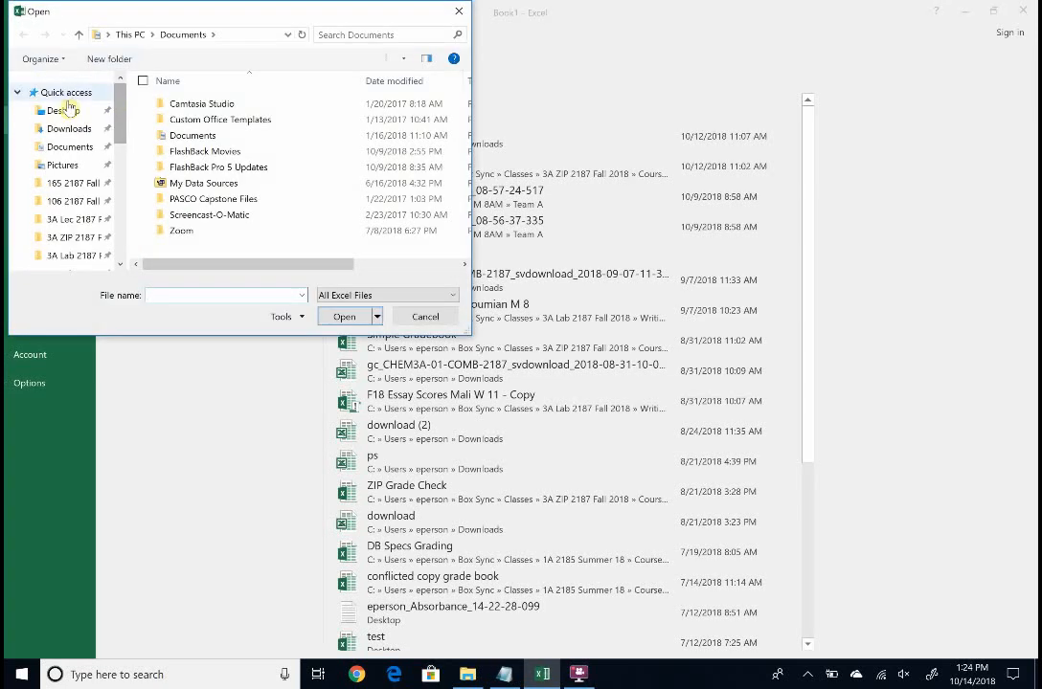
click(63, 111)
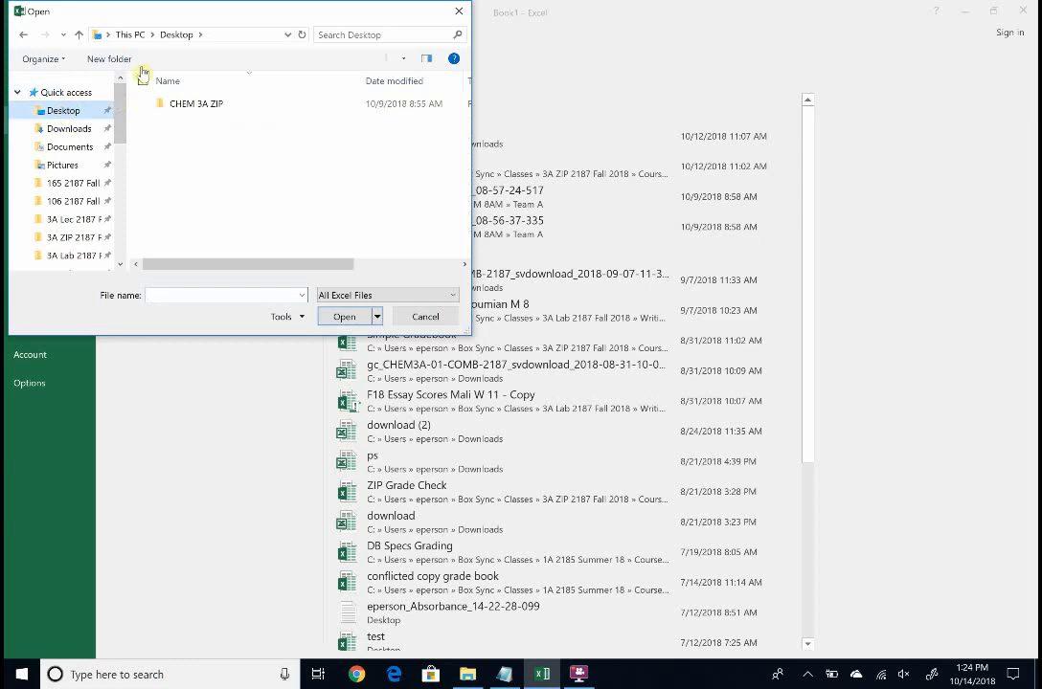
double_click(183, 103)
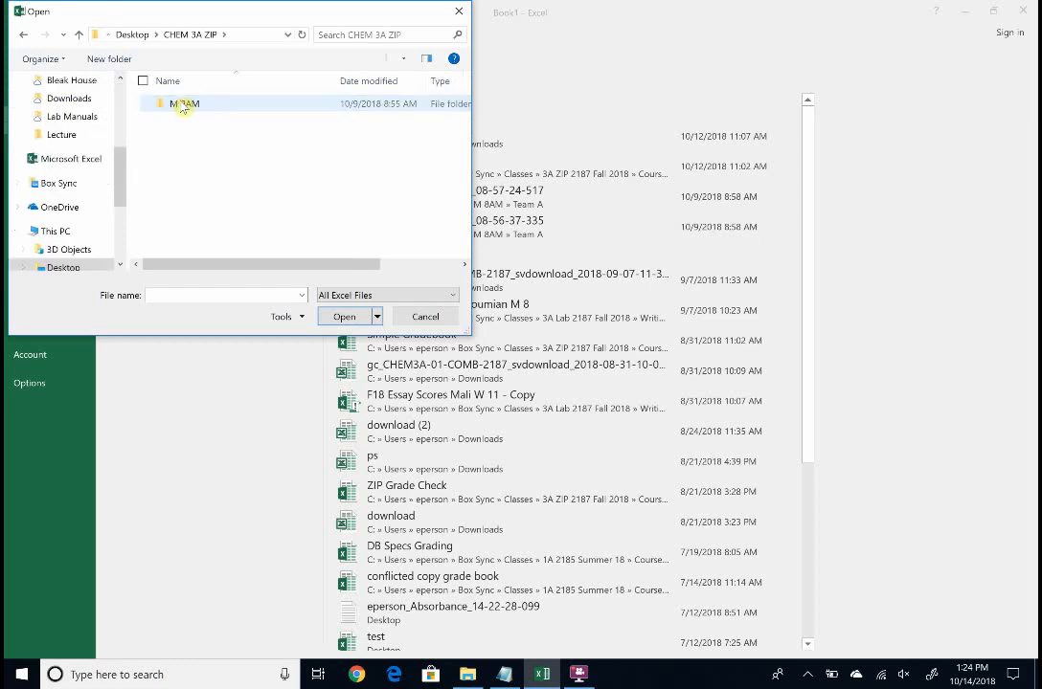
double_click(183, 103)
double_click(183, 104)
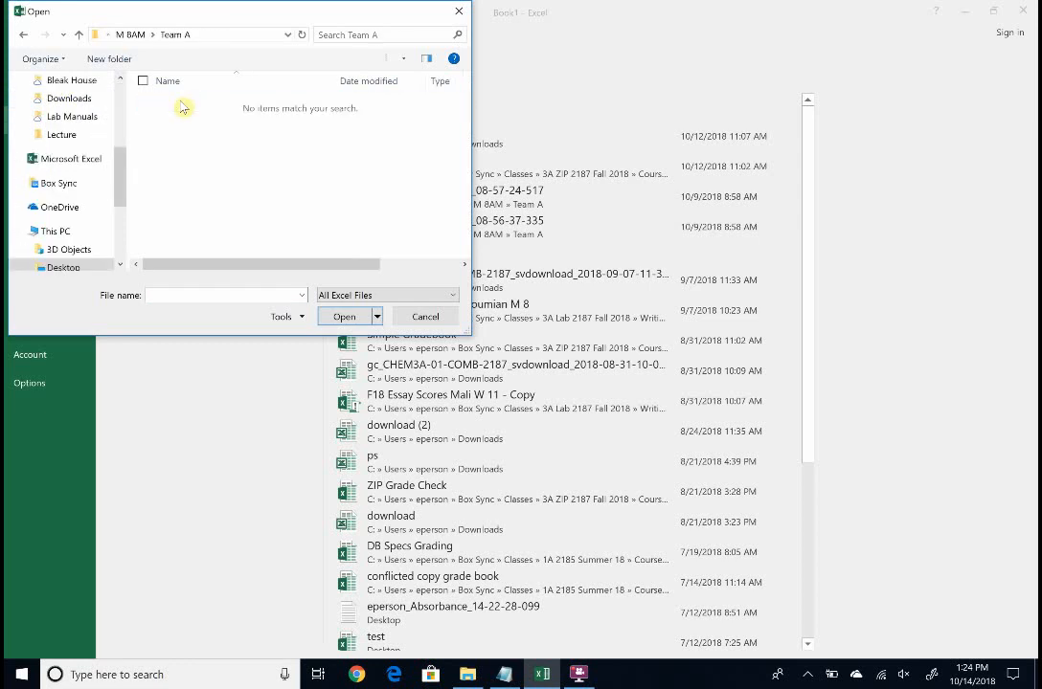
click(453, 297)
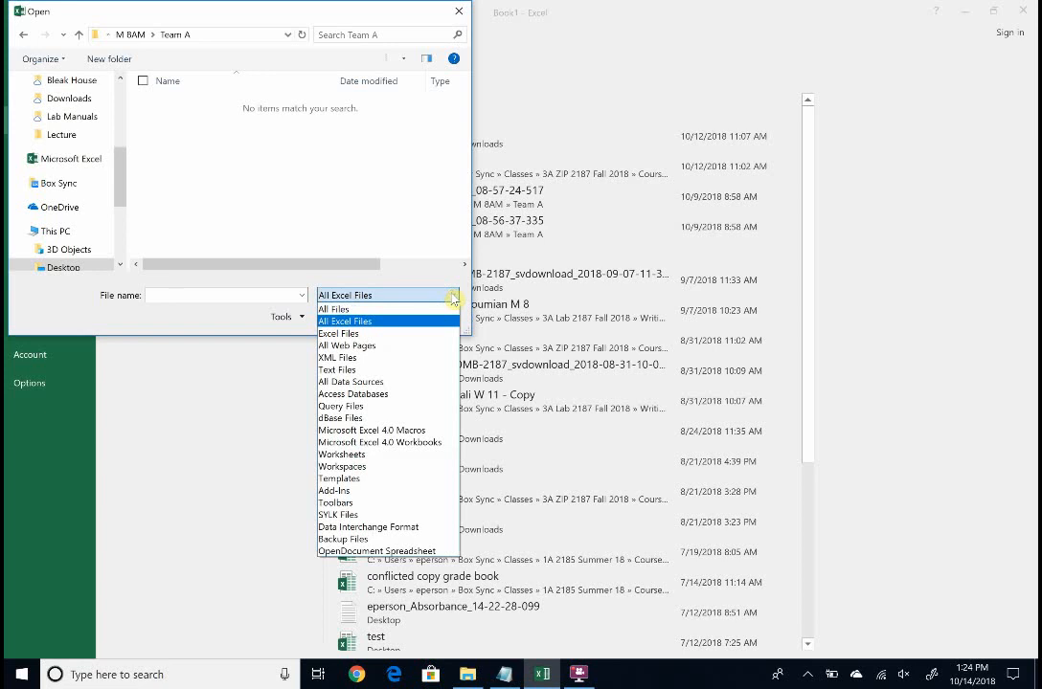
click(417, 310)
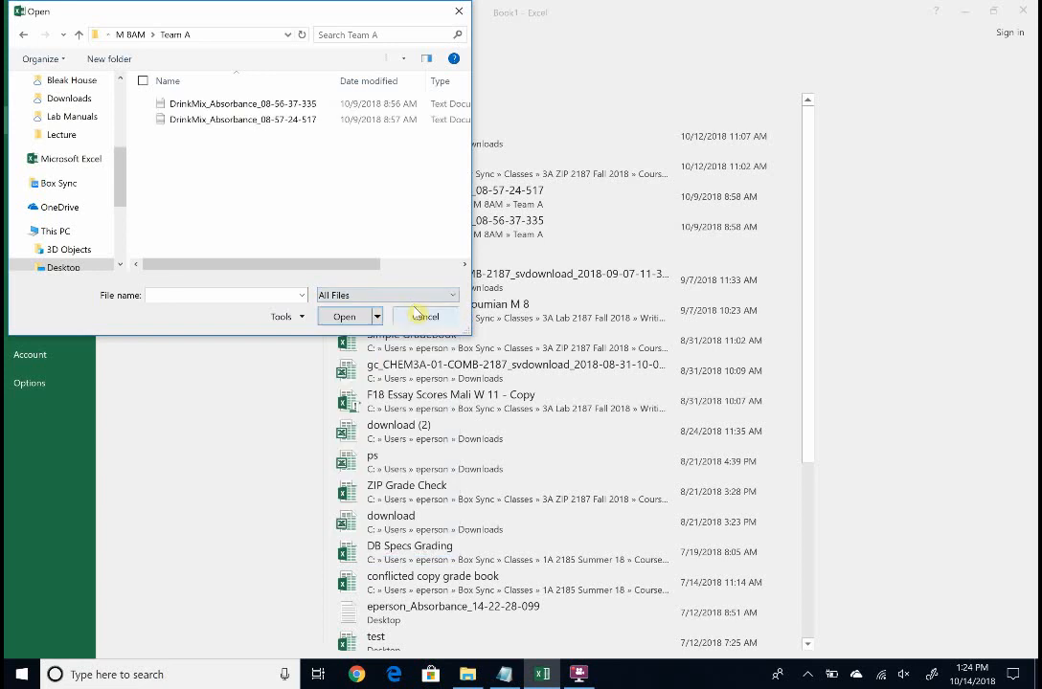
Open both DrinkMix_Absorbance text files, finishing the Text Import Wizard with default settings for each
click(250, 104)
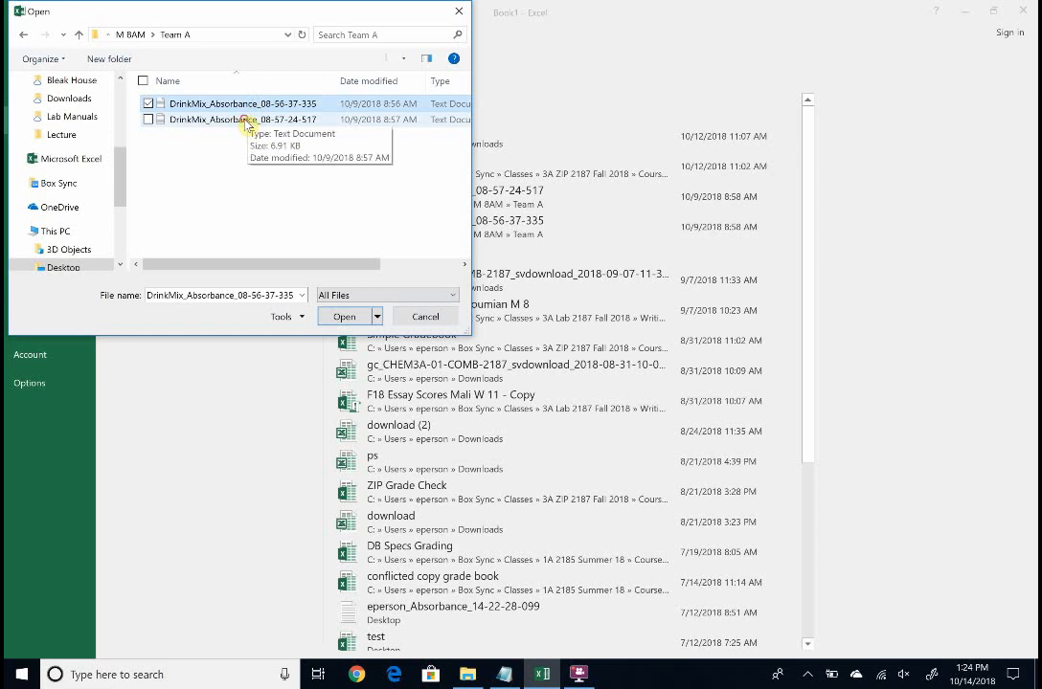
ctrl+click(246, 122)
click(343, 316)
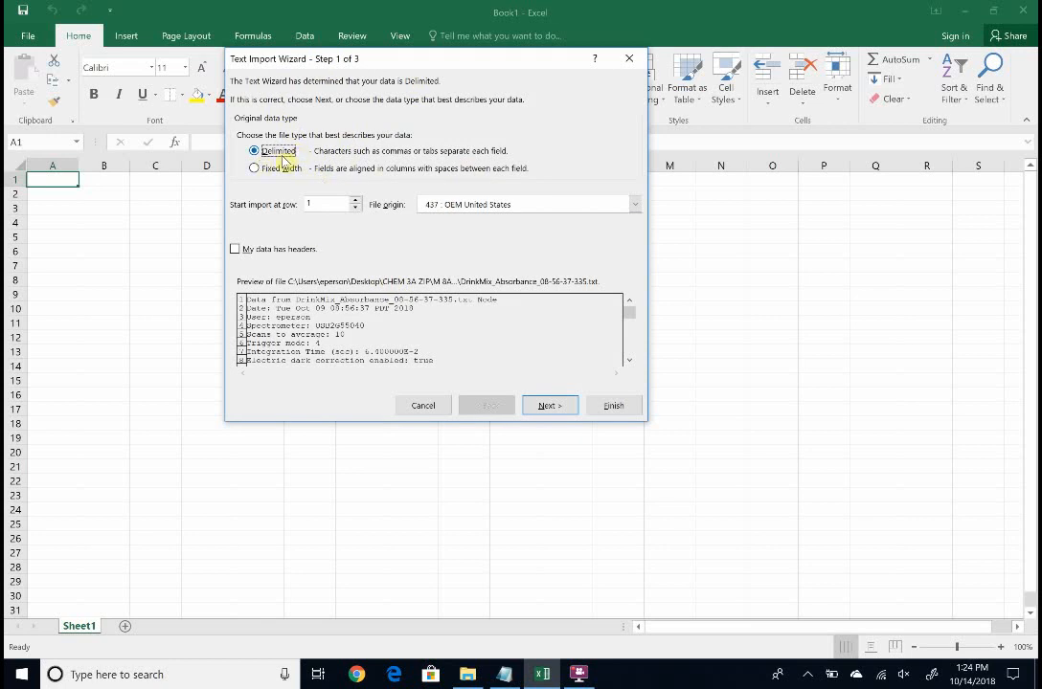
click(616, 406)
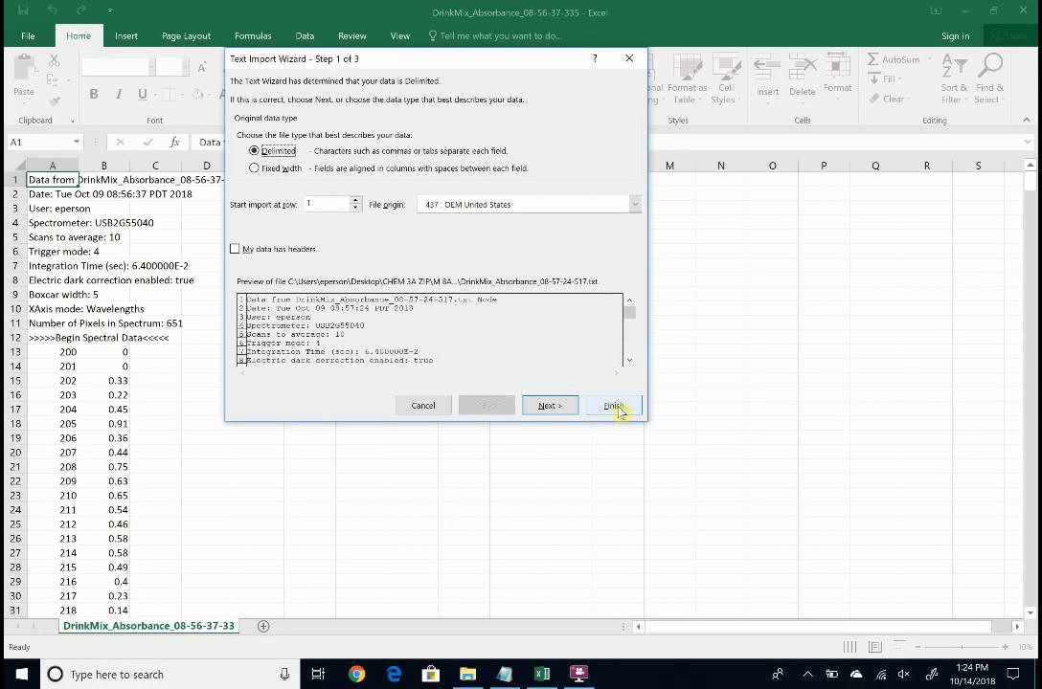
click(615, 406)
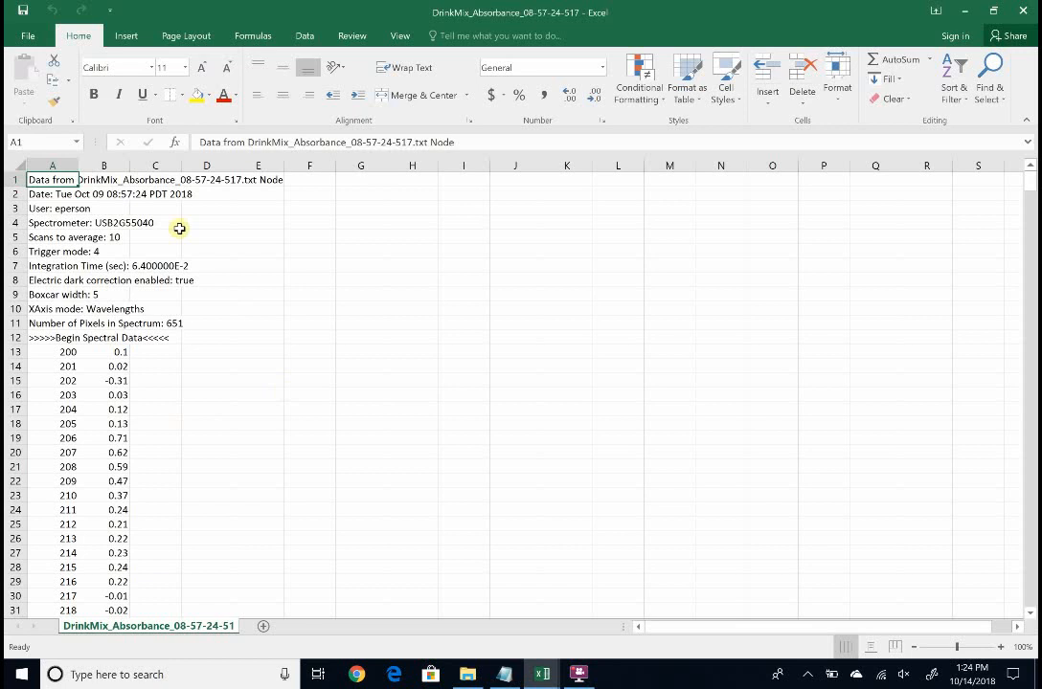
Save the DrinkMix_Absorbance_08-57-24-517 workbook as Spectra, an Excel Workbook, in the Team A folder
click(33, 36)
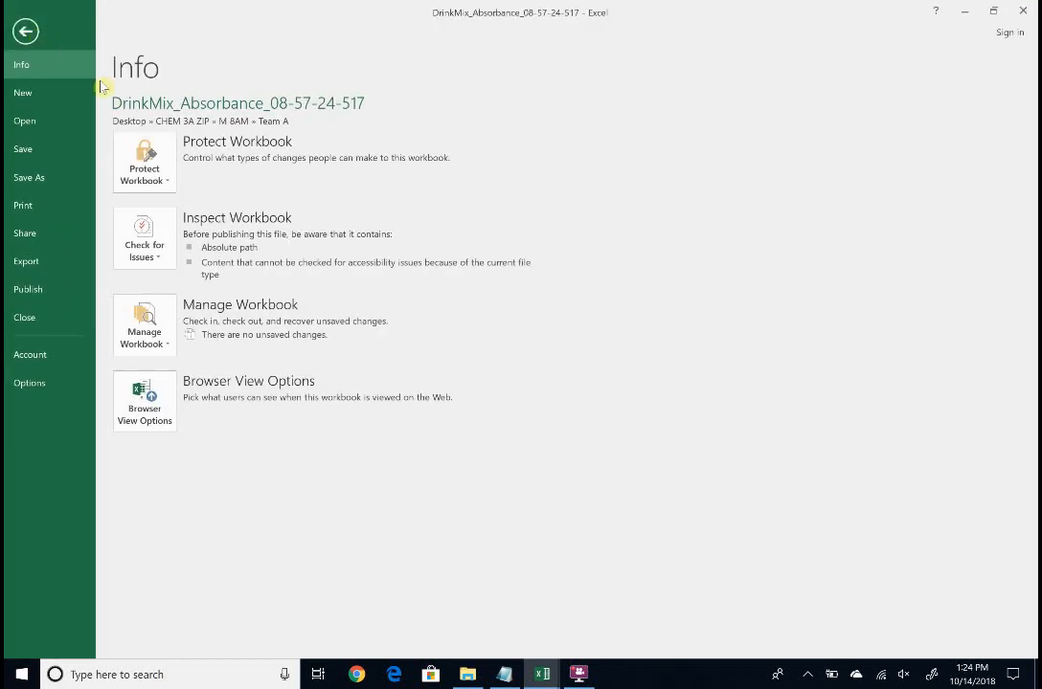
click(29, 176)
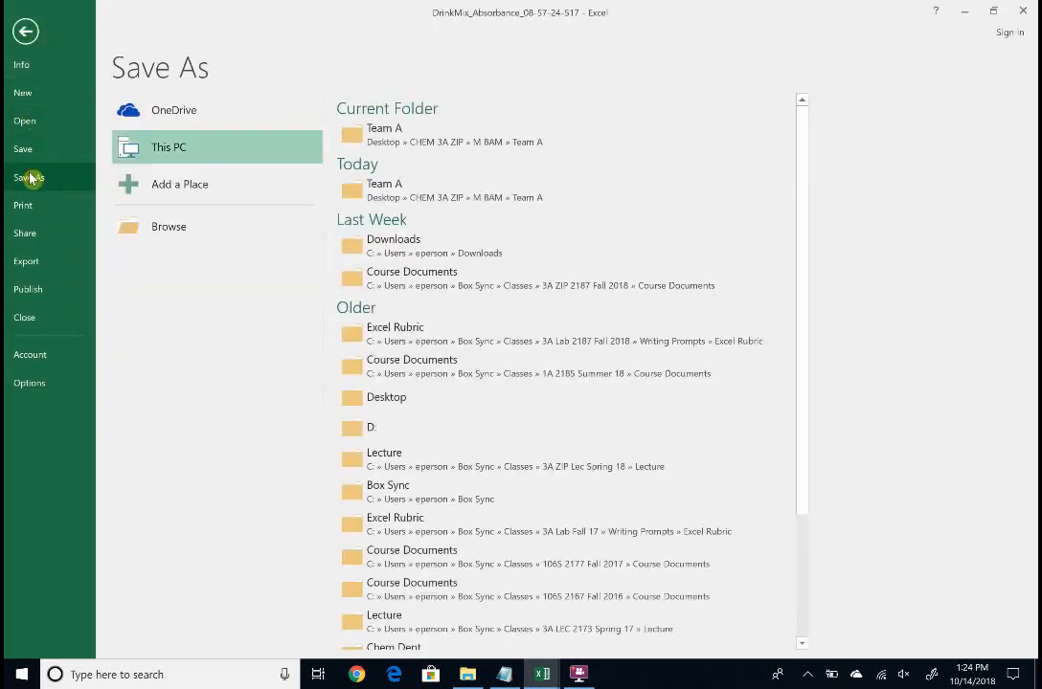
click(406, 130)
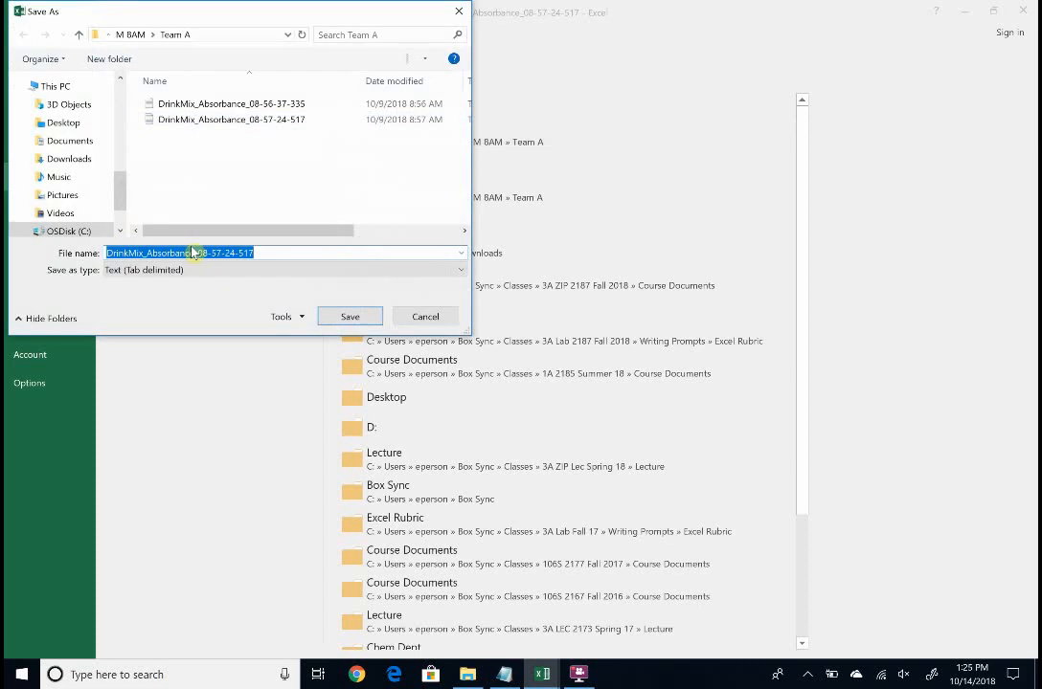
text(Se)
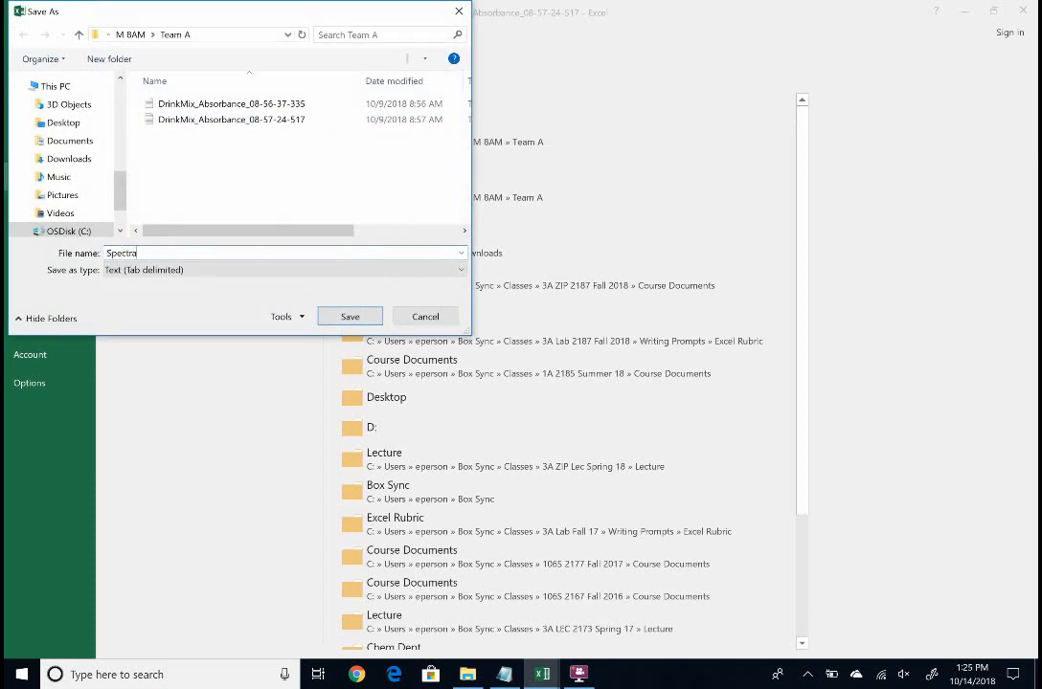
click(248, 270)
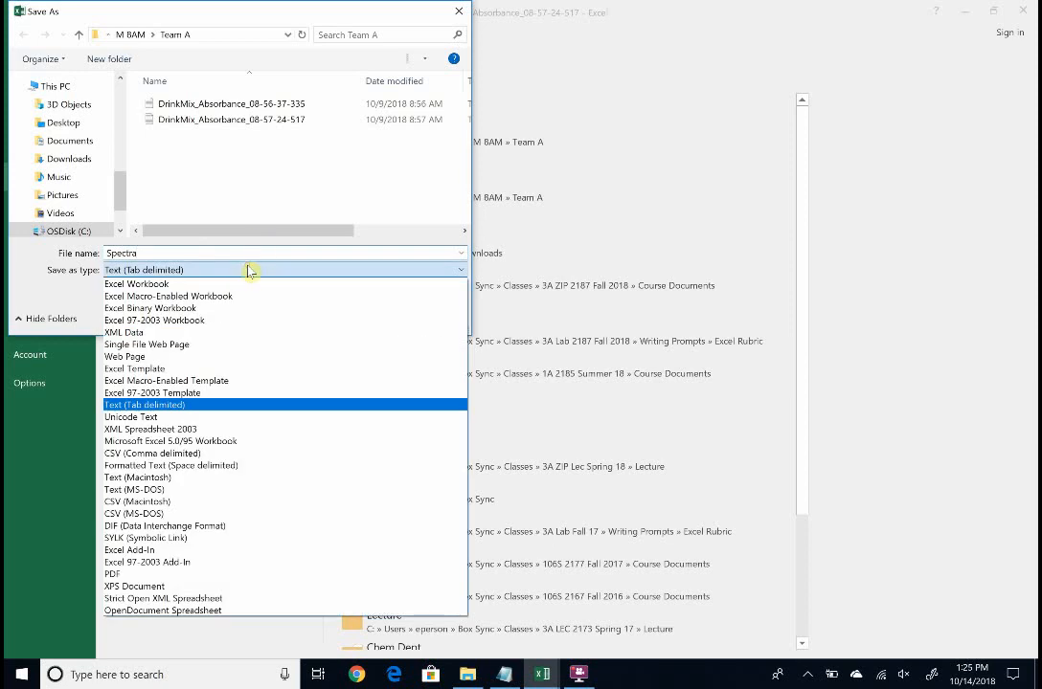
click(221, 282)
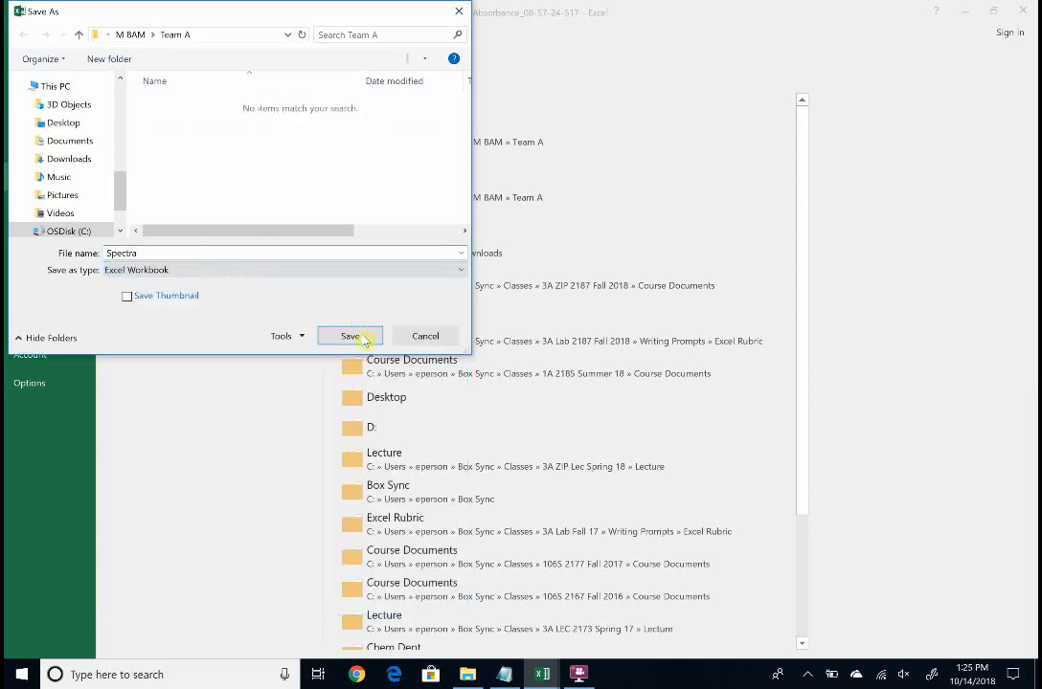
click(362, 338)
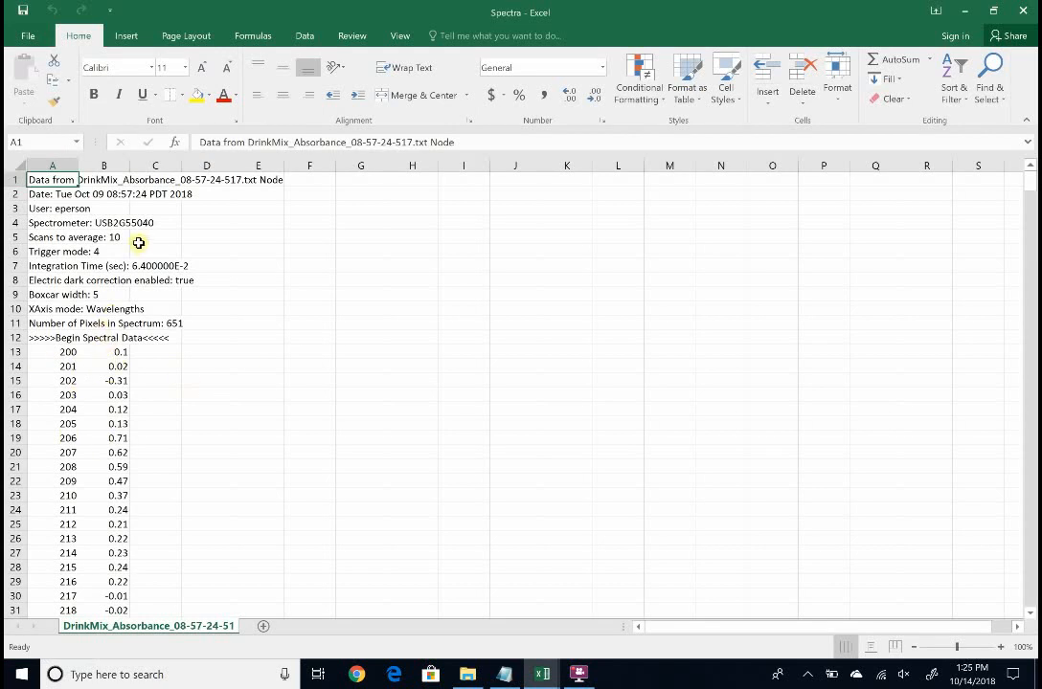
Replace the Begin Spectral Data label in A12 with the header Wavelength
click(55, 337)
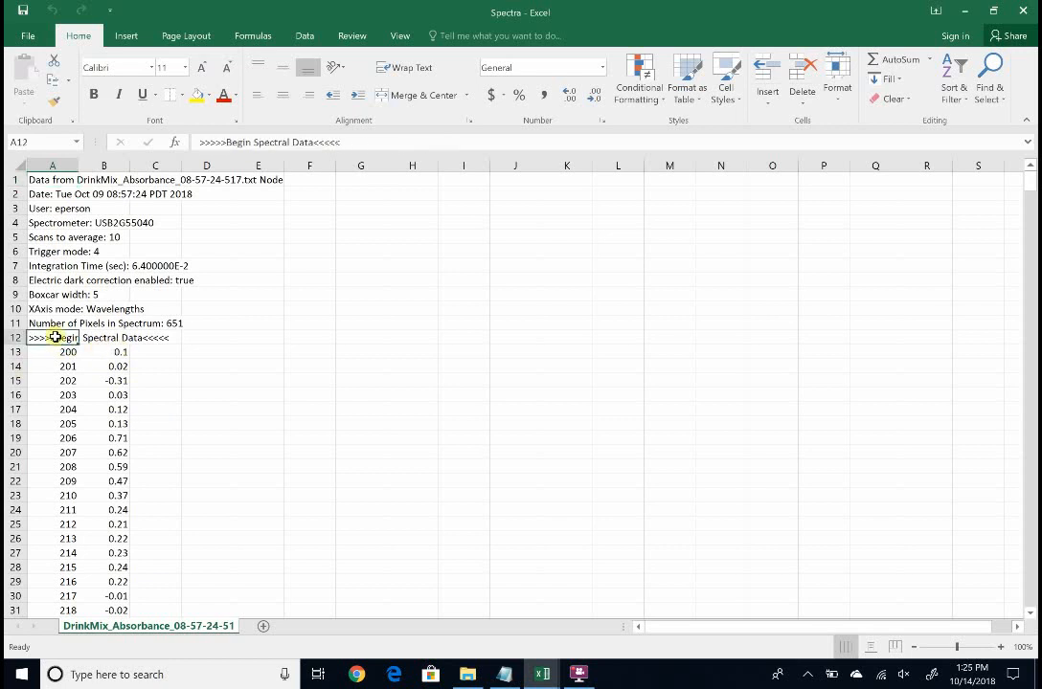
text(Wavelength)
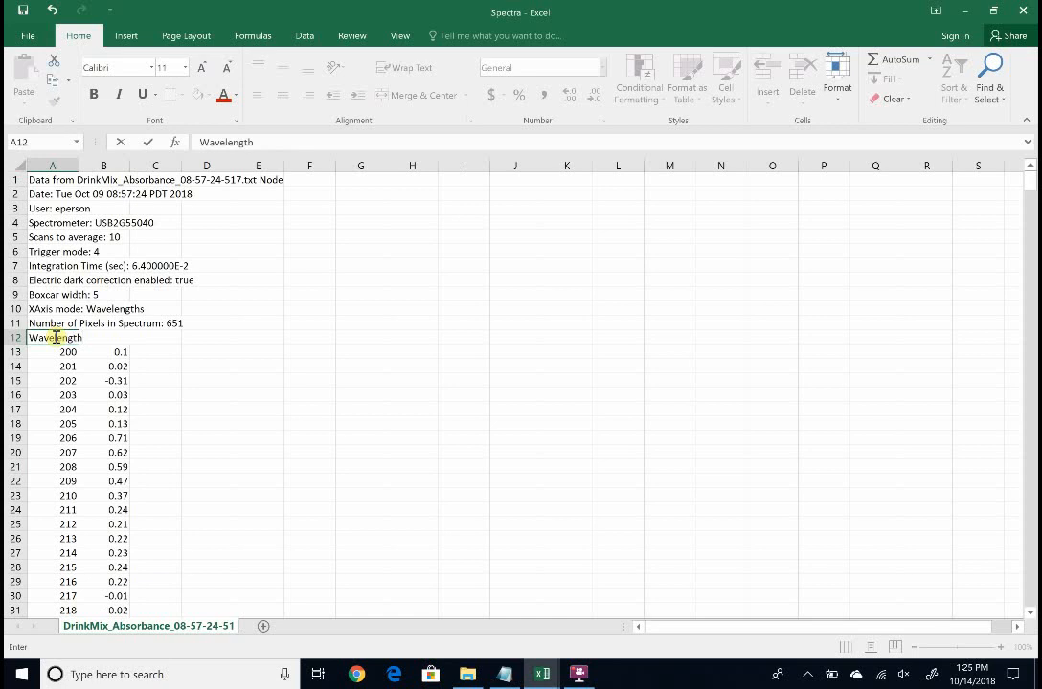
key(Tab)
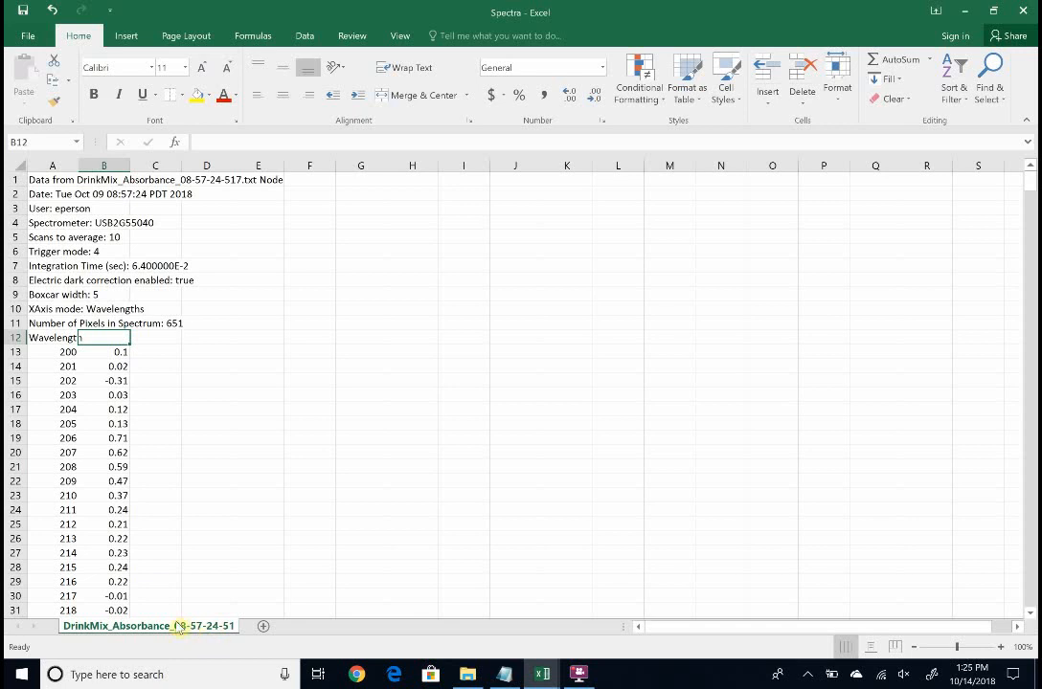
Look over the DrinkMix_Absorbance_08-56-37-335 workbook's data, then return to the Spectra workbook
click(541, 660)
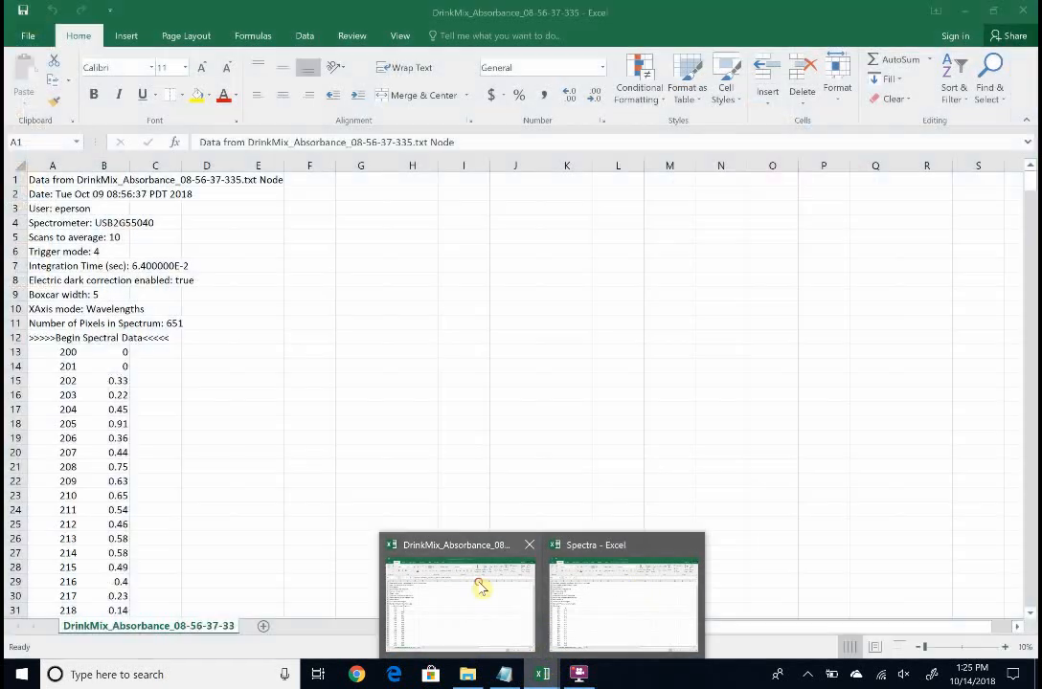
click(481, 587)
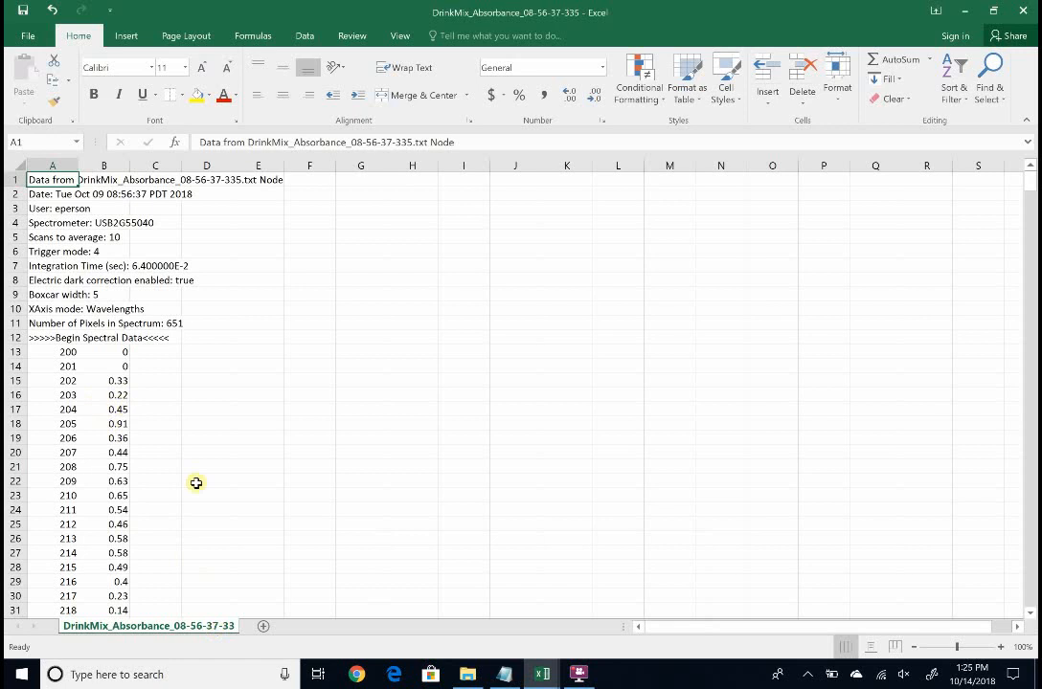
click(542, 676)
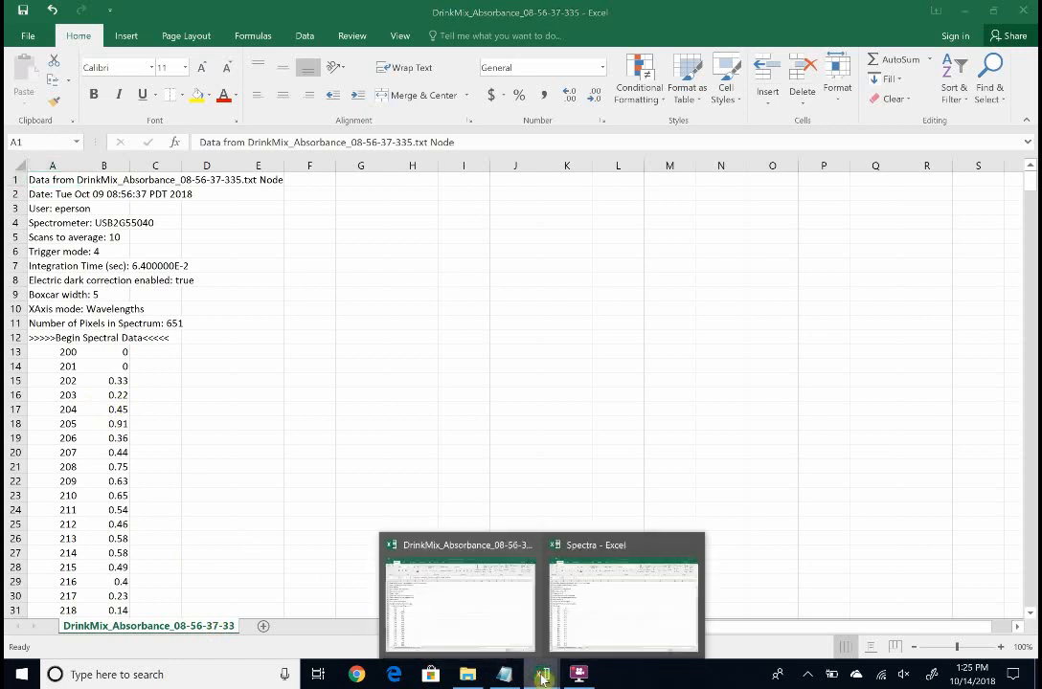
click(595, 589)
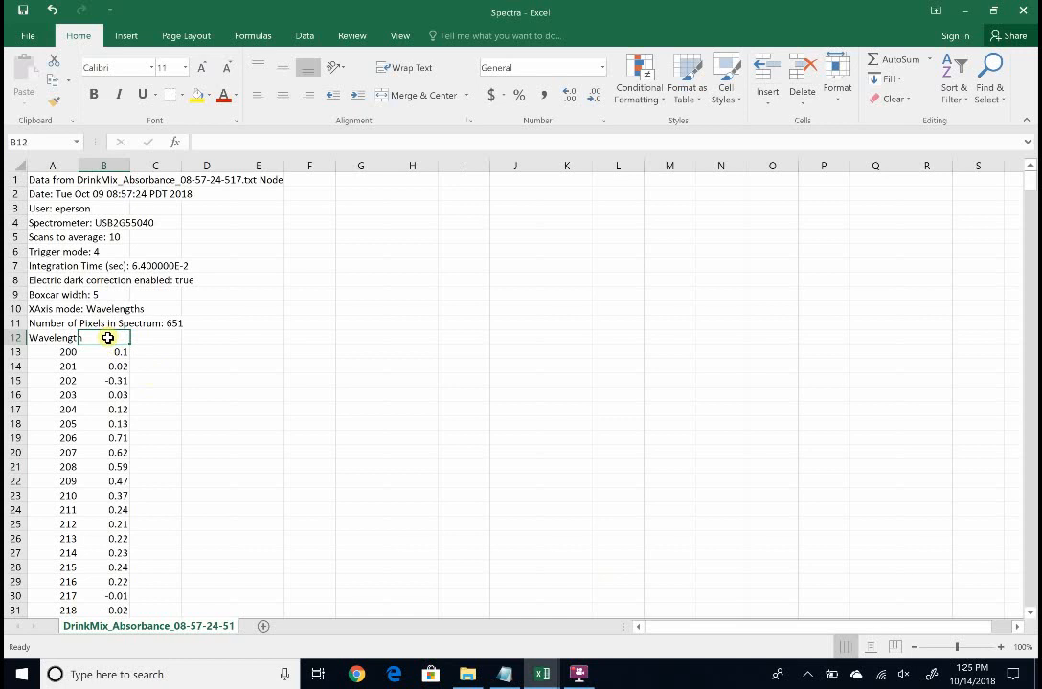
Enter the header Red Dye in B12
text(Red Dye)
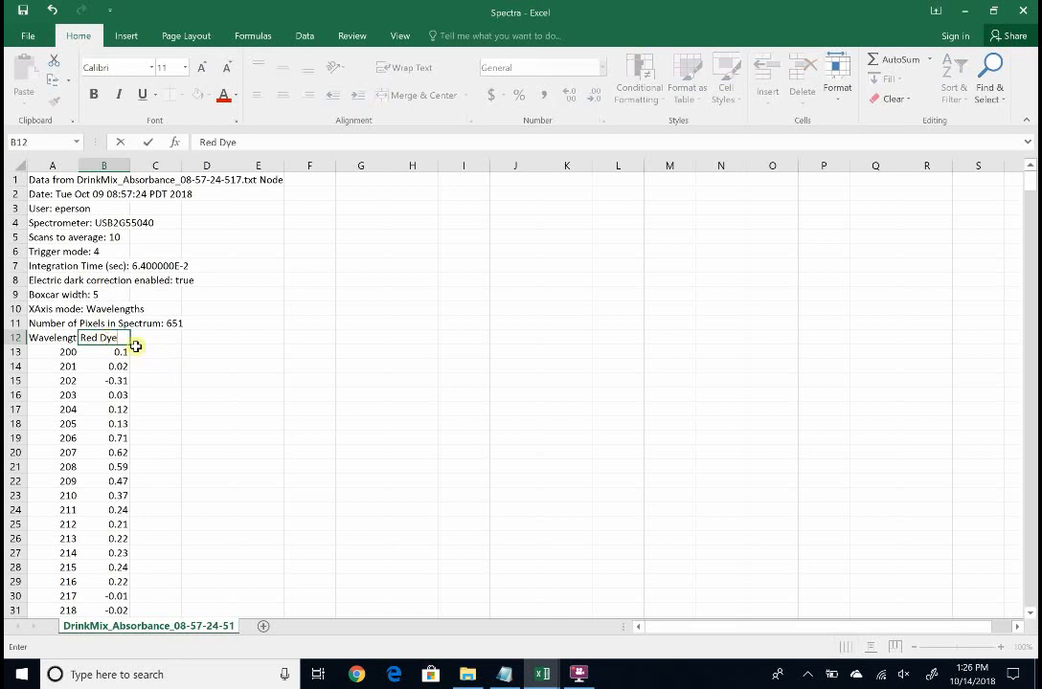
click(151, 347)
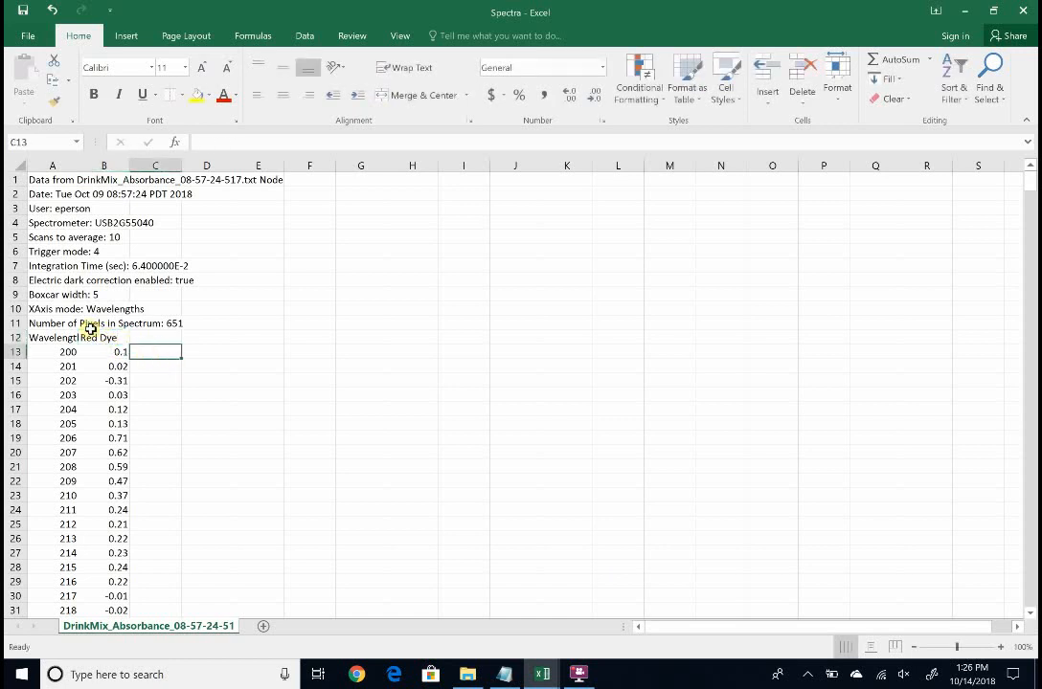
Delete rows 1 to 11 holding the spectrometer metadata
drag(10, 324, 17, 174)
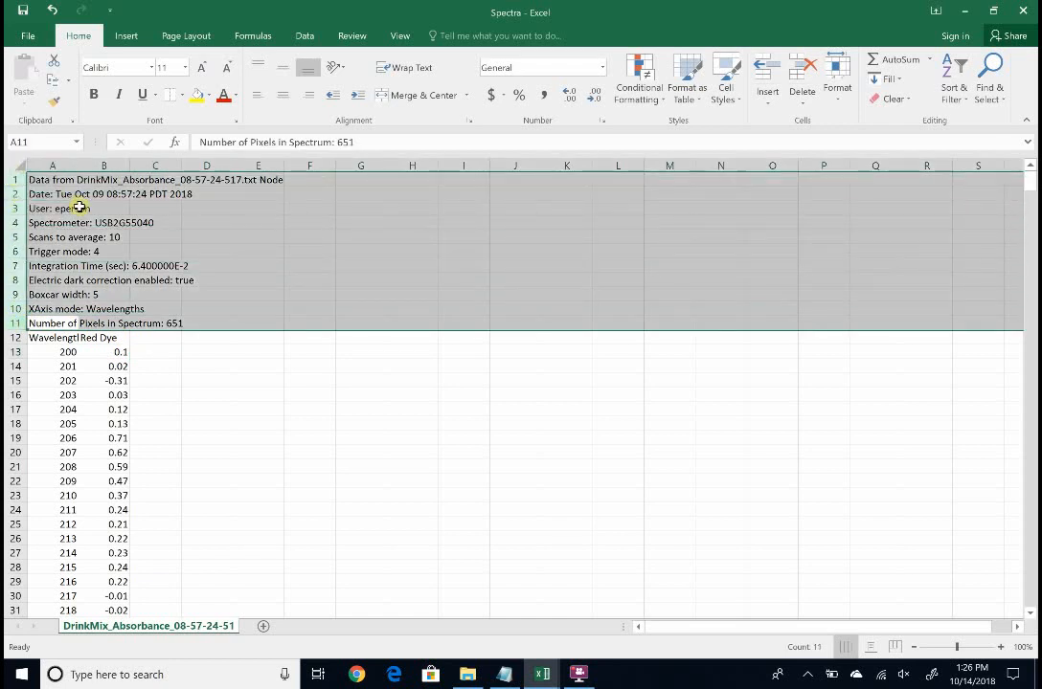
right_click(78, 207)
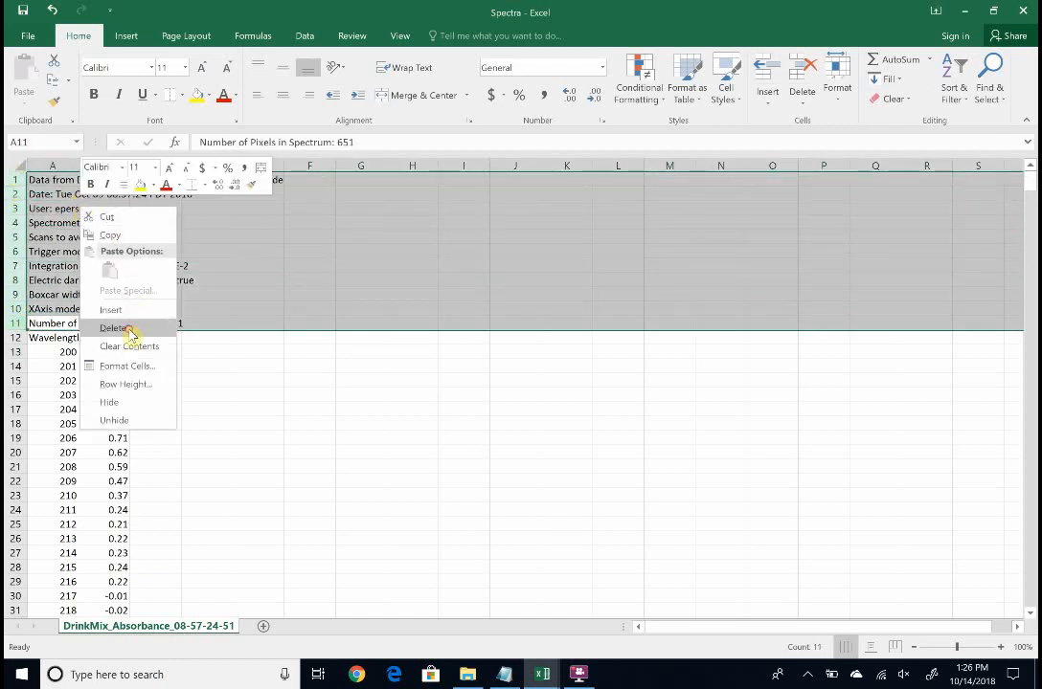
click(128, 330)
click(102, 193)
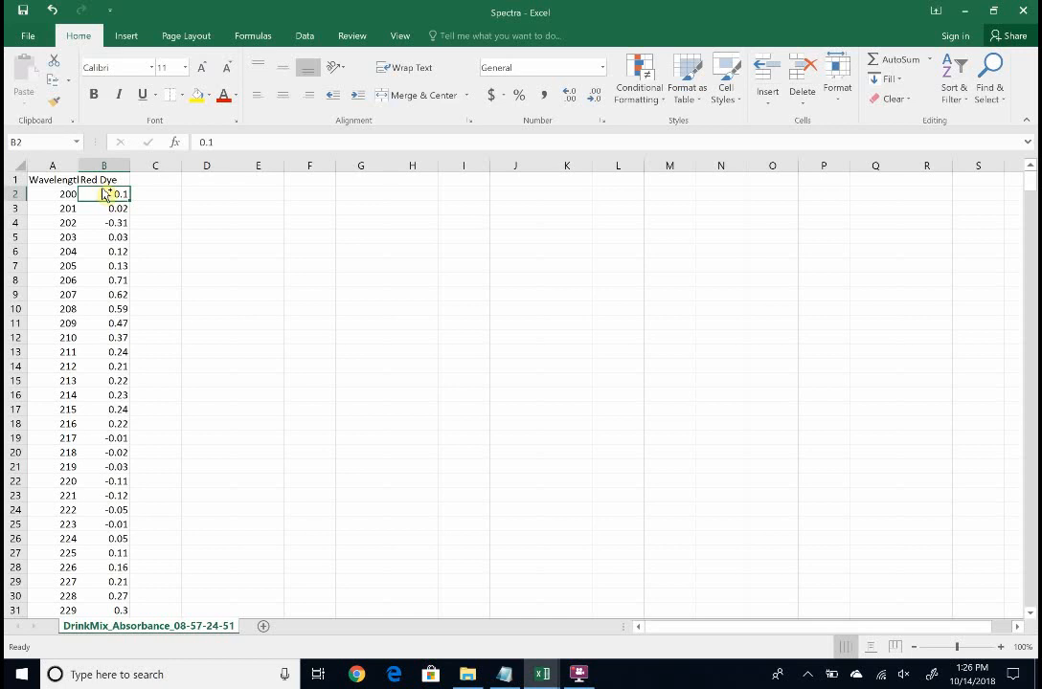
Jump to the end of the Red Dye data and move a few rows below it
key(ctrl+Down)
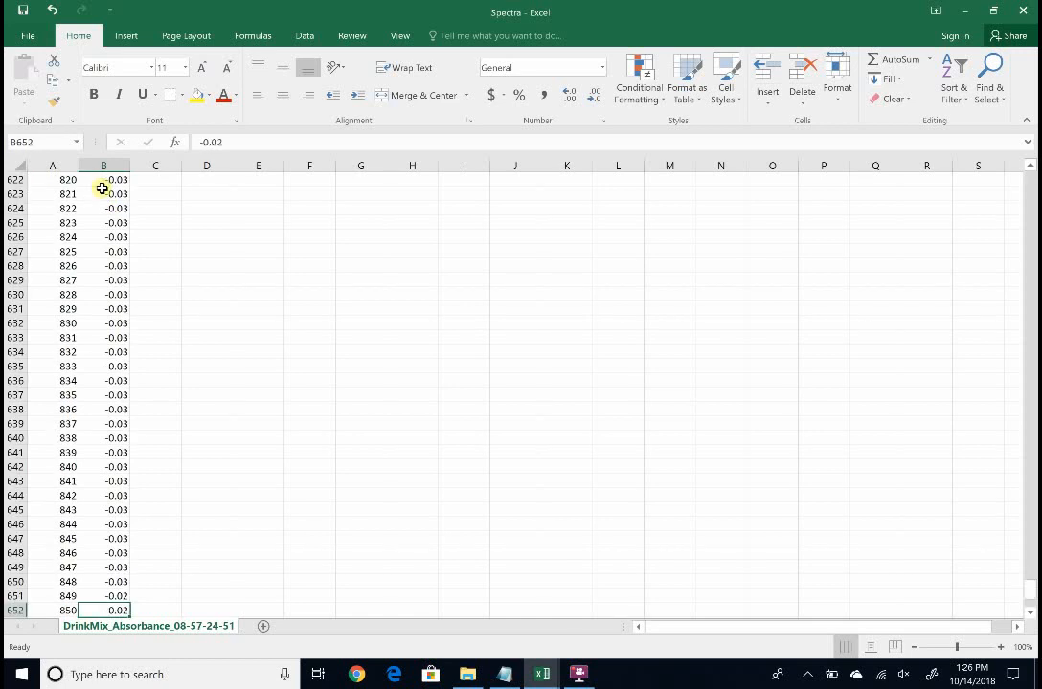
key(Down)
key(Down)
key(Down)
key(Down)
key(Down)
key(Down)
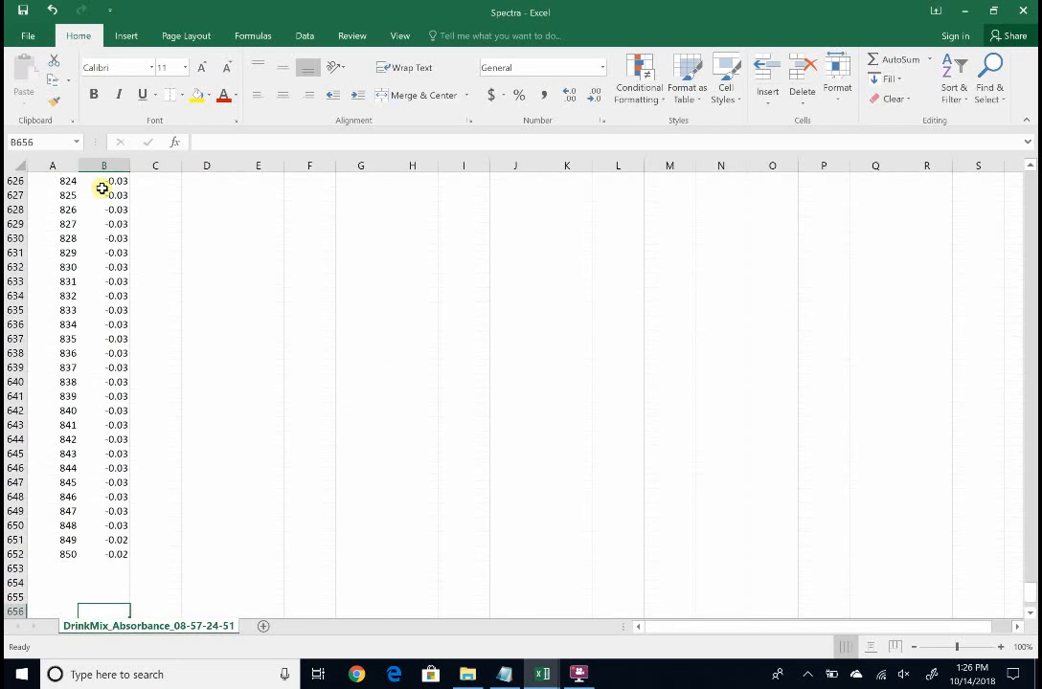
Insert a blank column before the Red Dye column
key(Down)
key(Down)
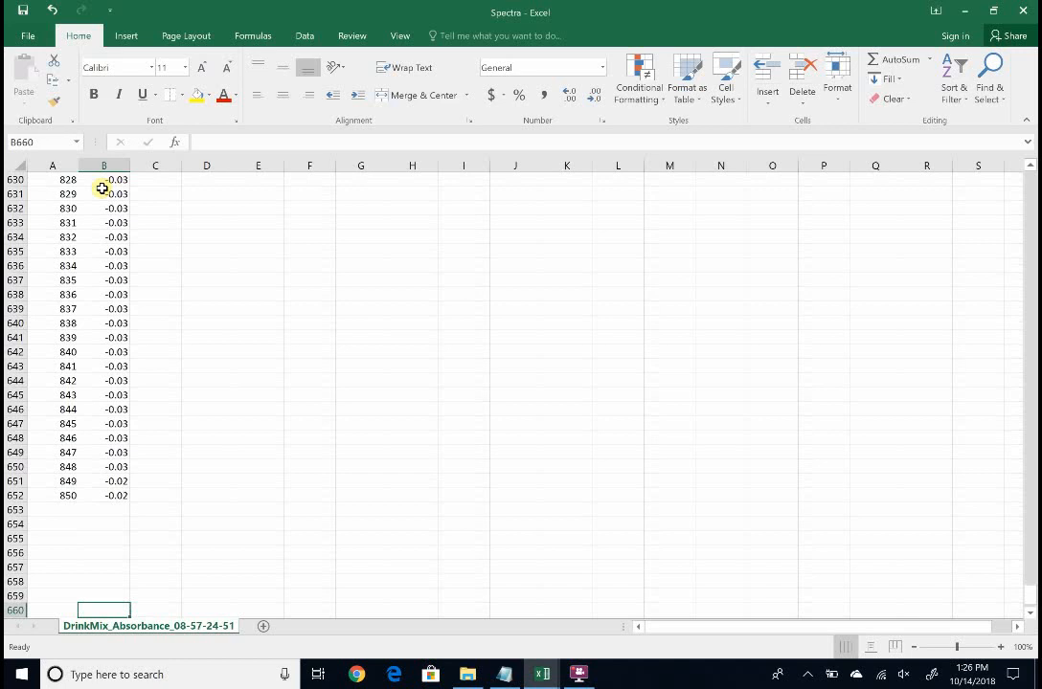
key(Up)
key(Up)
key(Up)
key(Up)
key(Up)
key(Up)
key(Up)
key(Up)
key(Up)
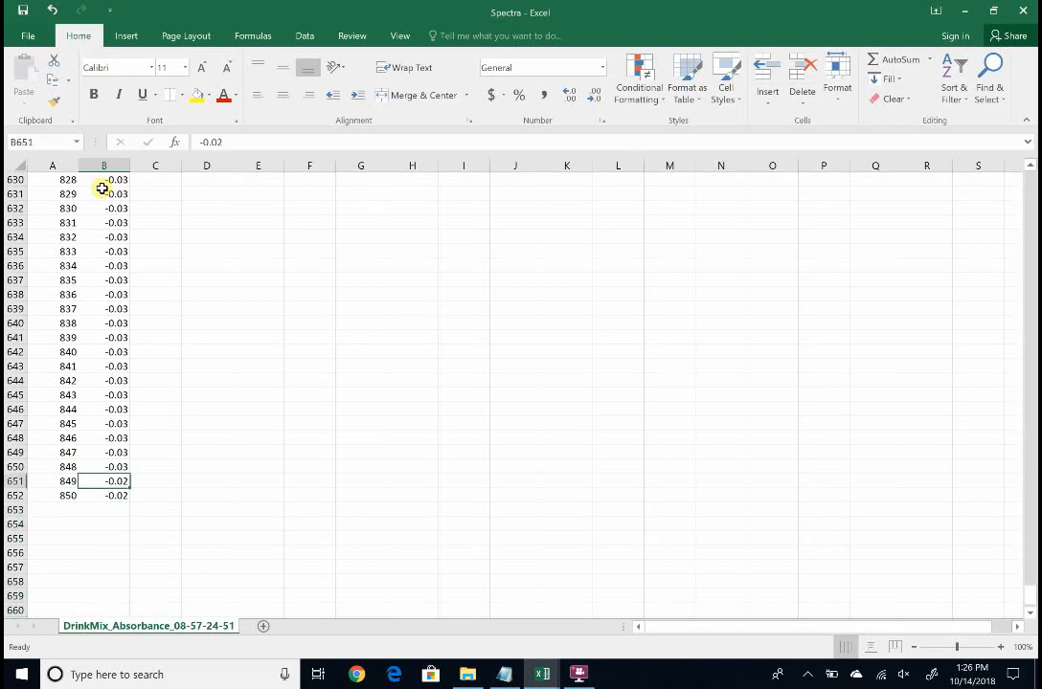
key(ctrl+Up)
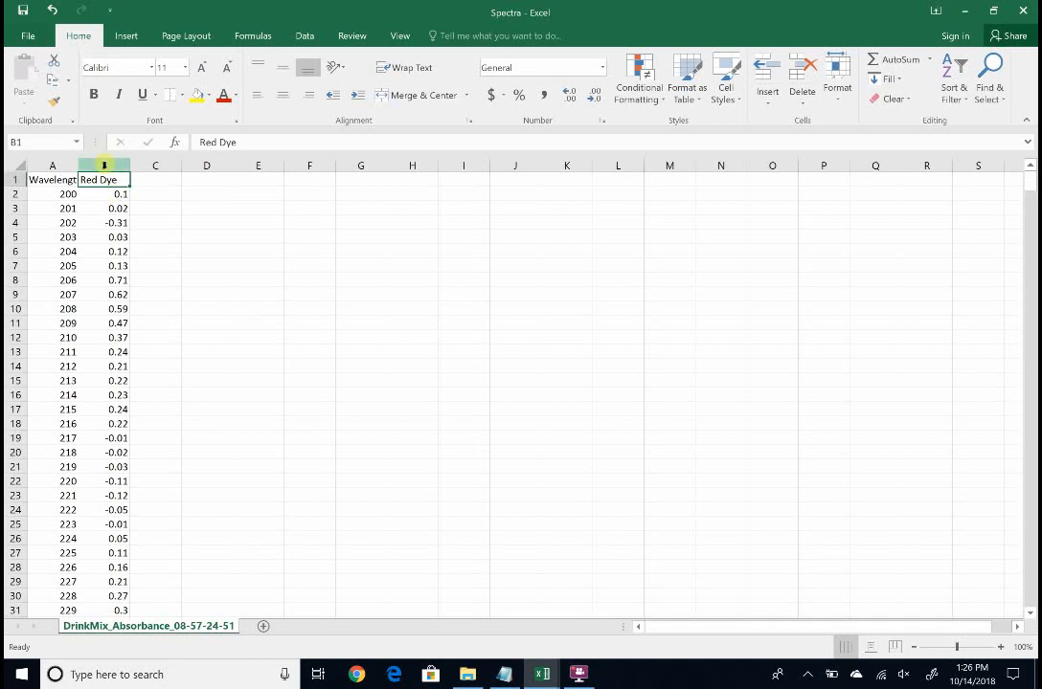
click(105, 164)
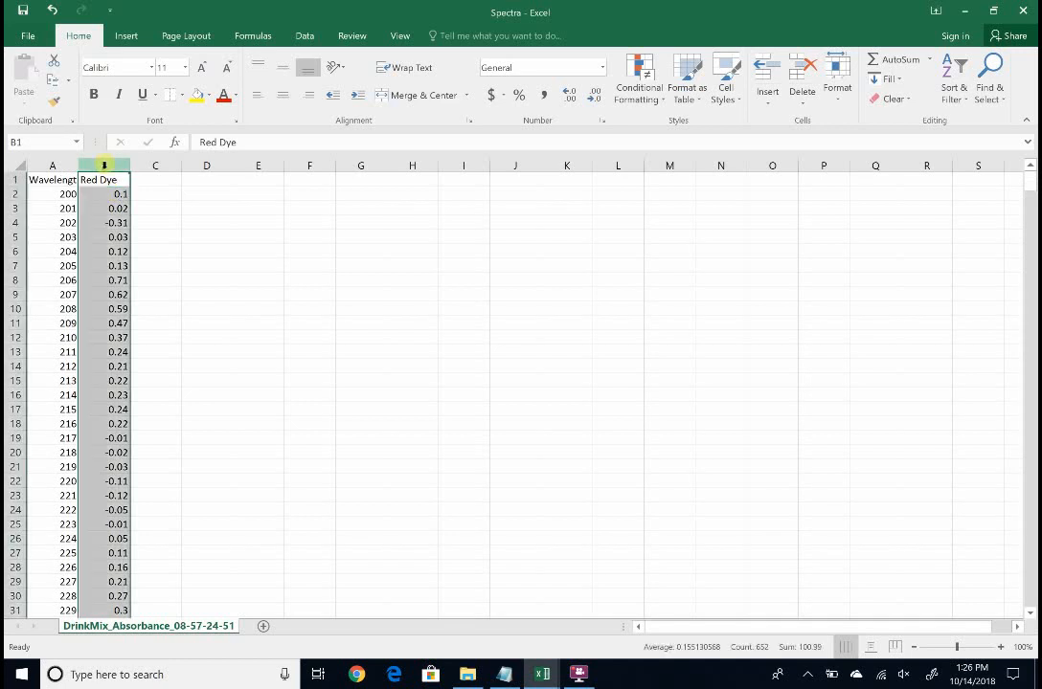
click(145, 179)
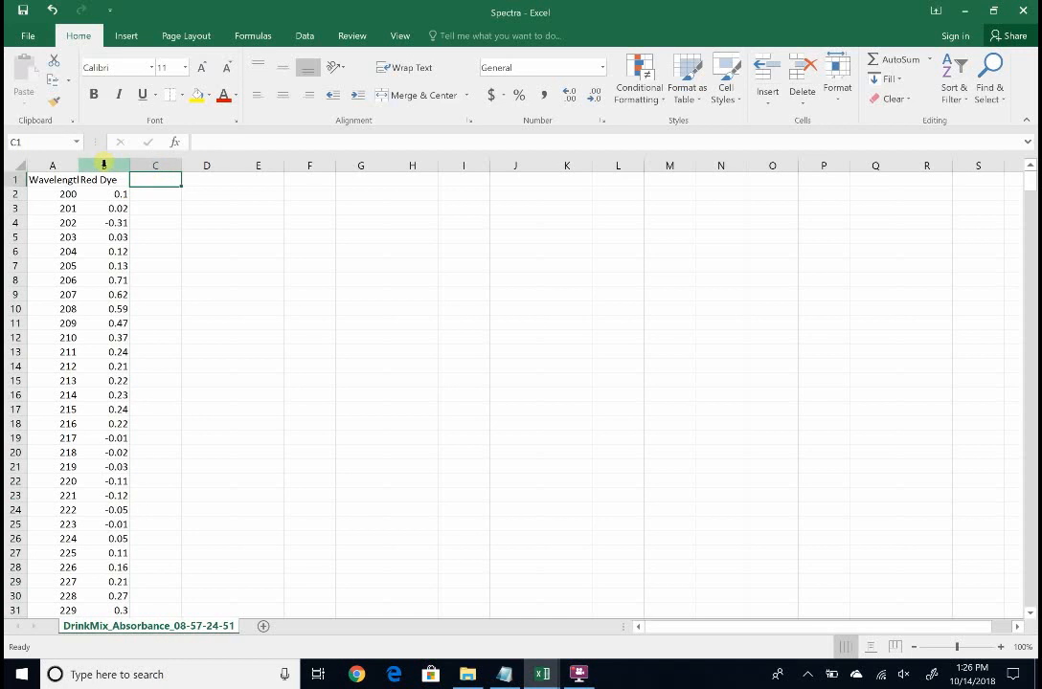
click(104, 164)
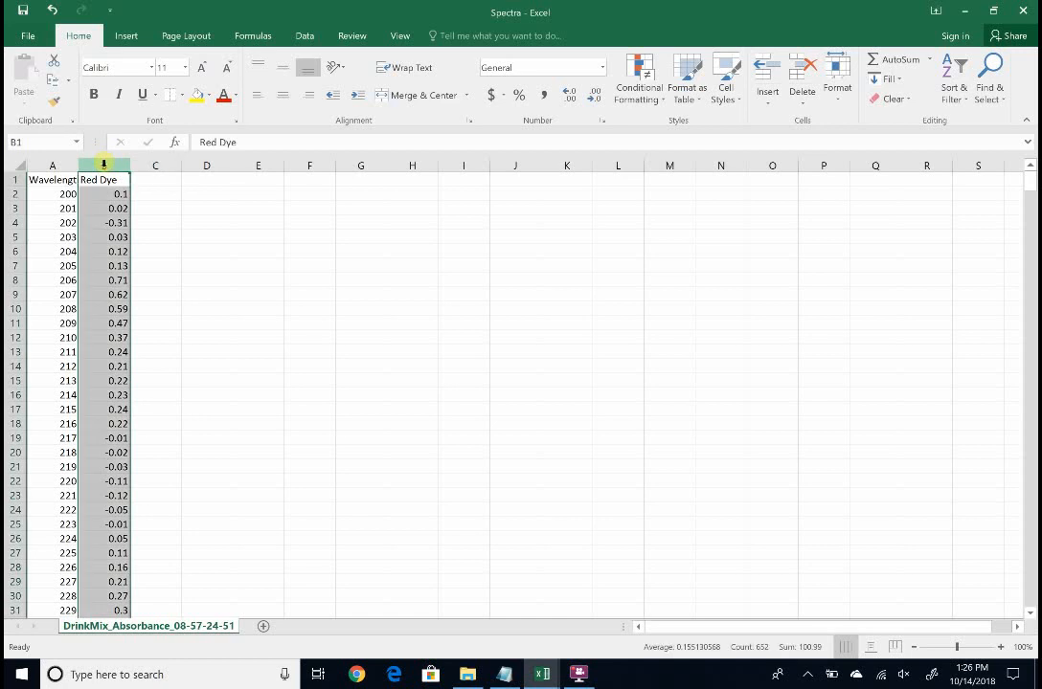
right_click(104, 165)
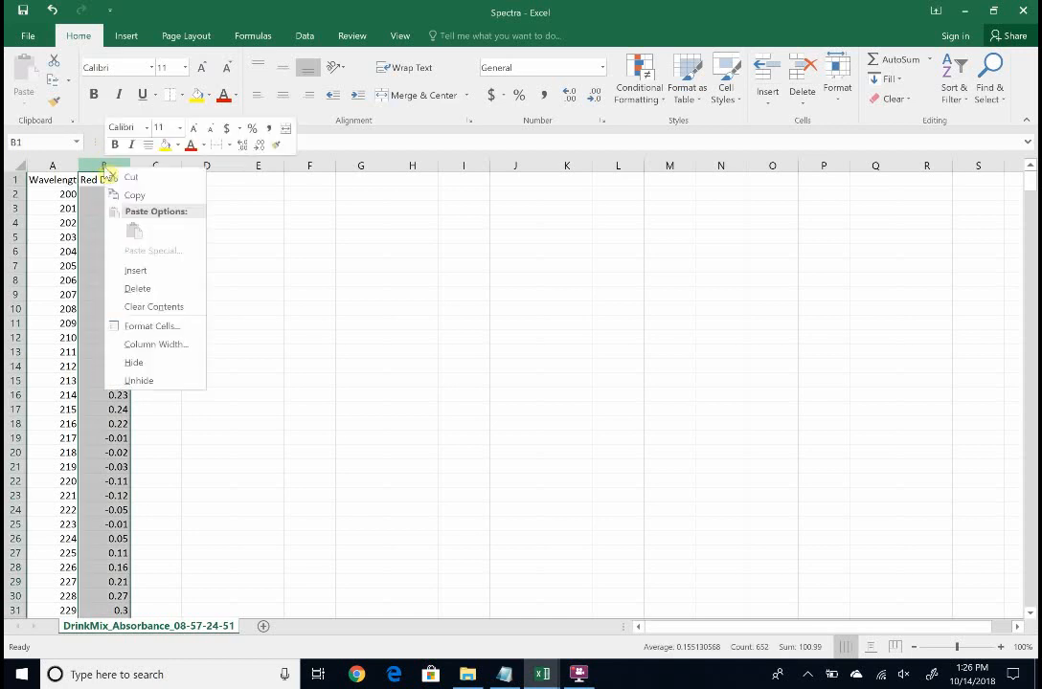
click(138, 272)
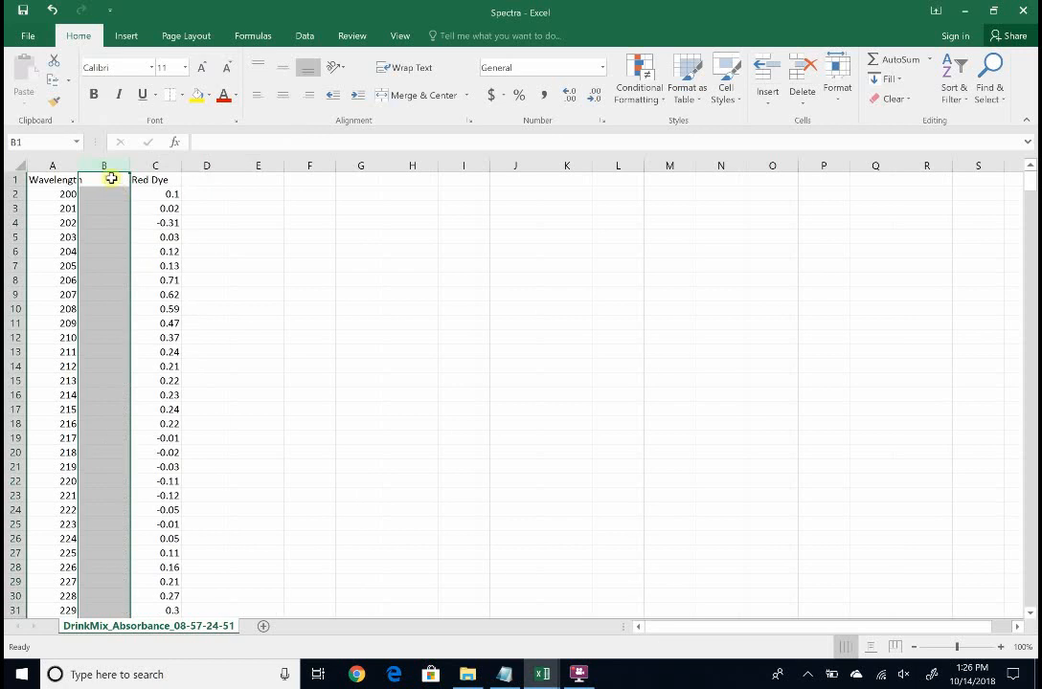
Enter the header Blank in B1 of the new column
click(112, 179)
text(Blank)
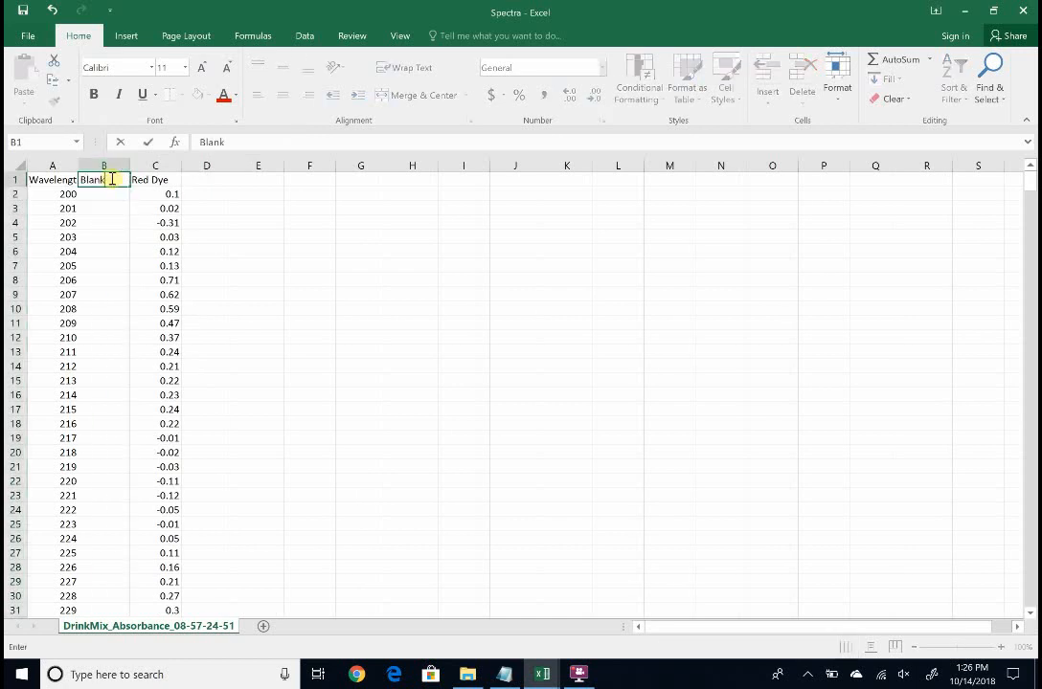
click(243, 181)
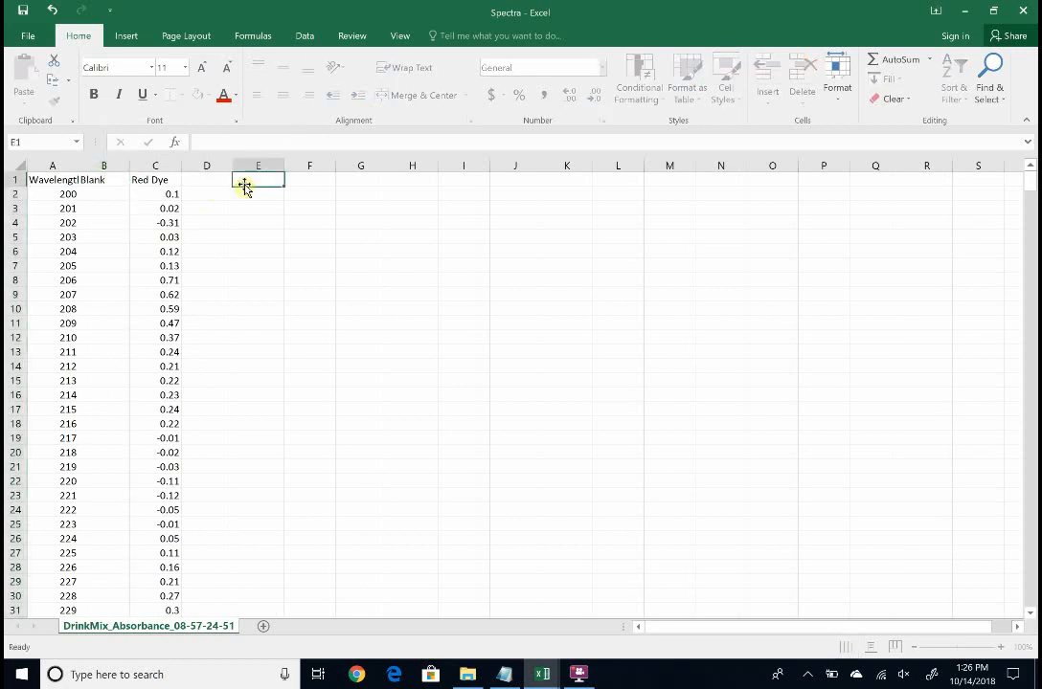
click(102, 192)
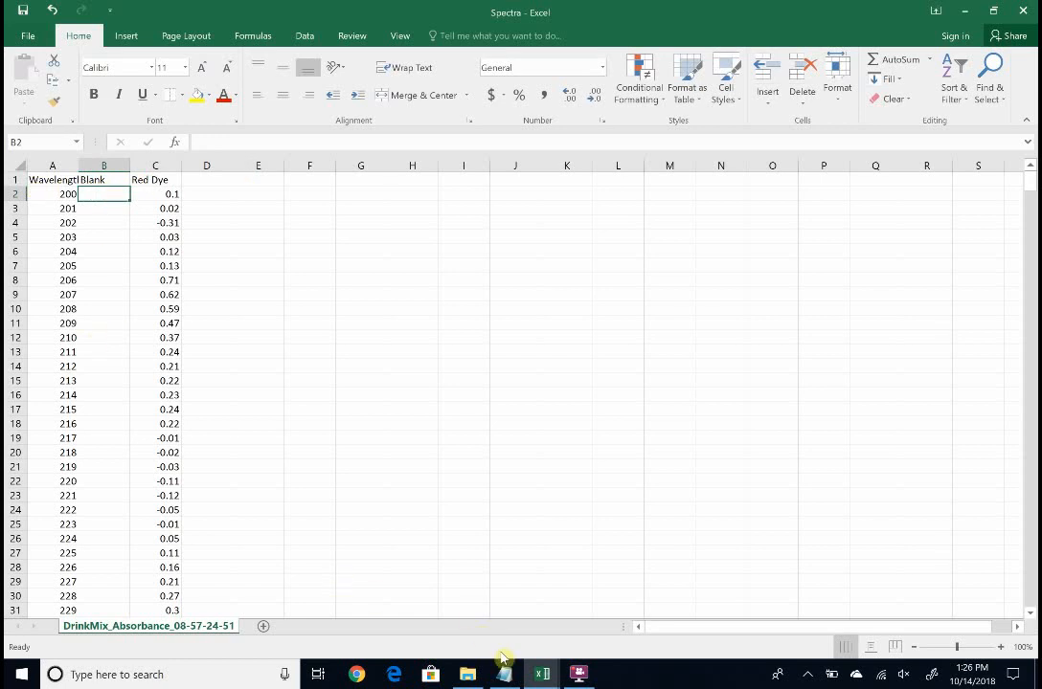
Copy the absorbance values from B13 down to the end in the DrinkMix_Absorbance_08-56-37-335 workbook
mouse_move(542, 674)
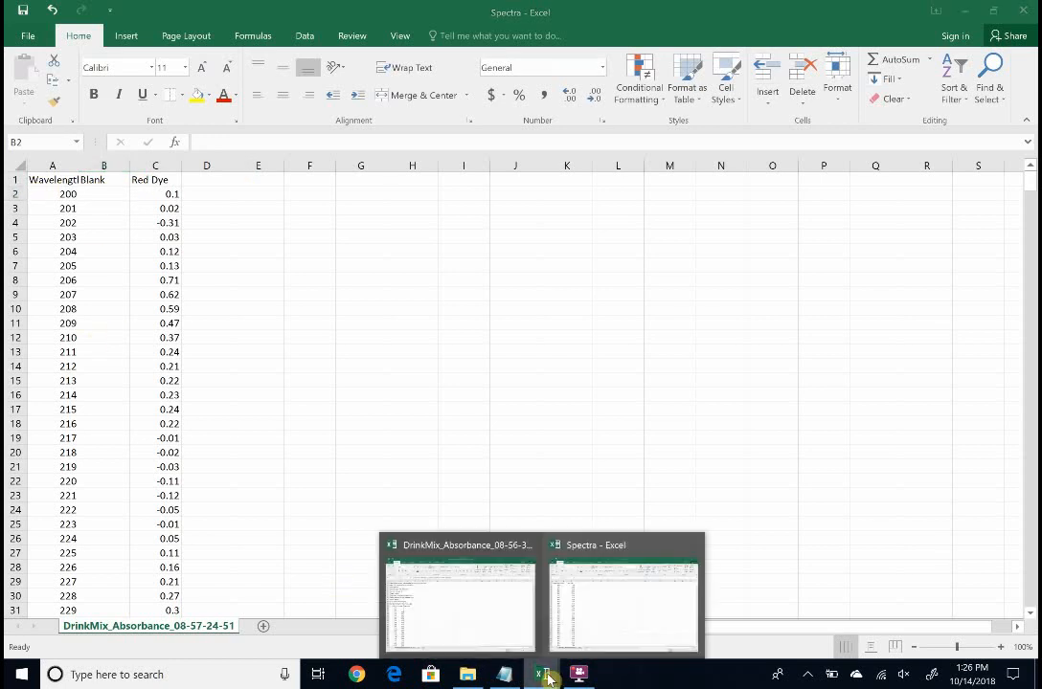
click(493, 586)
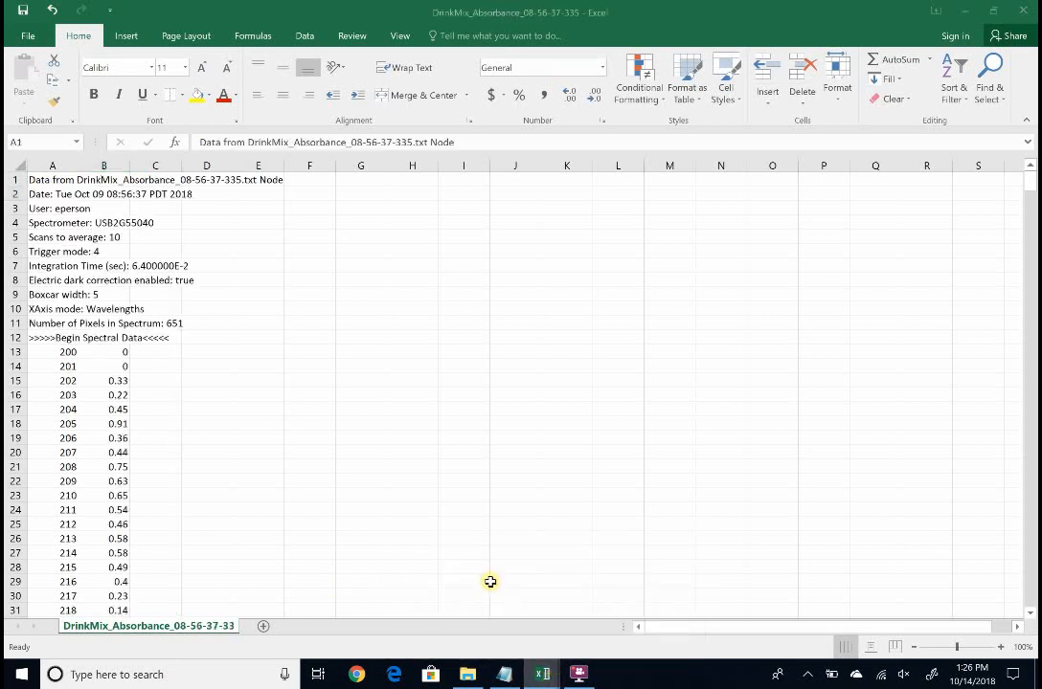
click(110, 355)
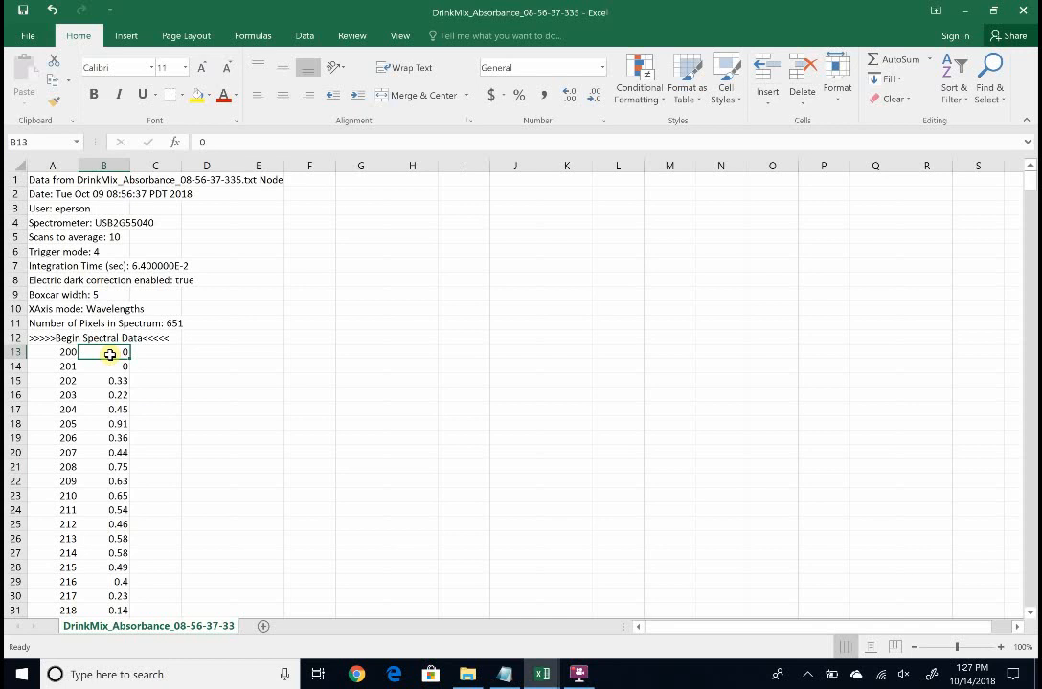
key(ctrl+shift+Down)
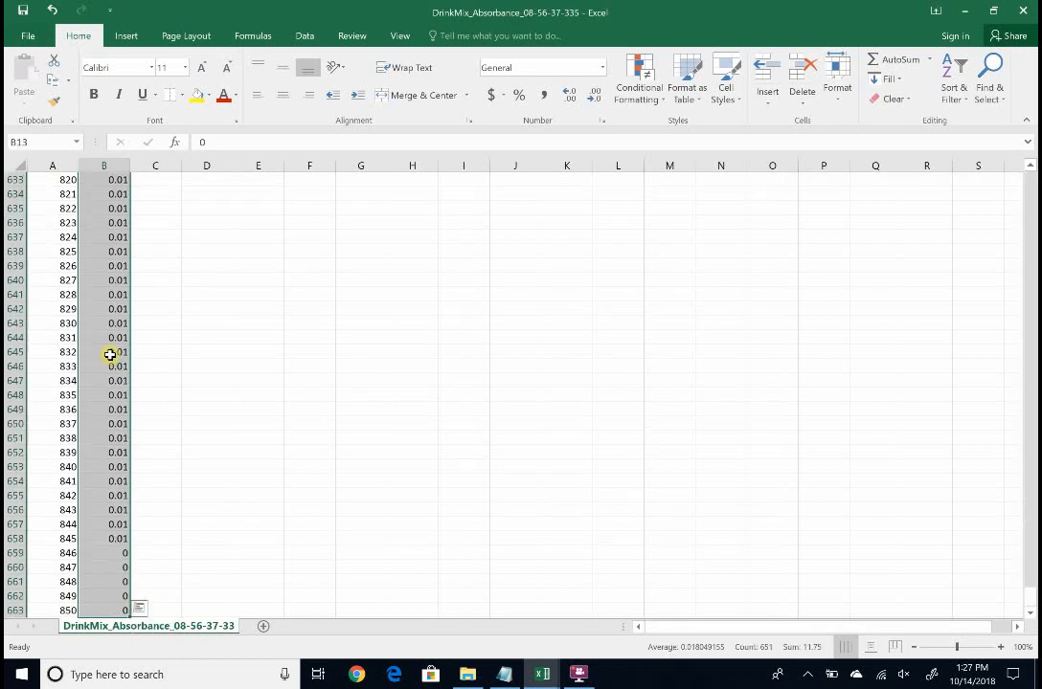
key(ctrl+c)
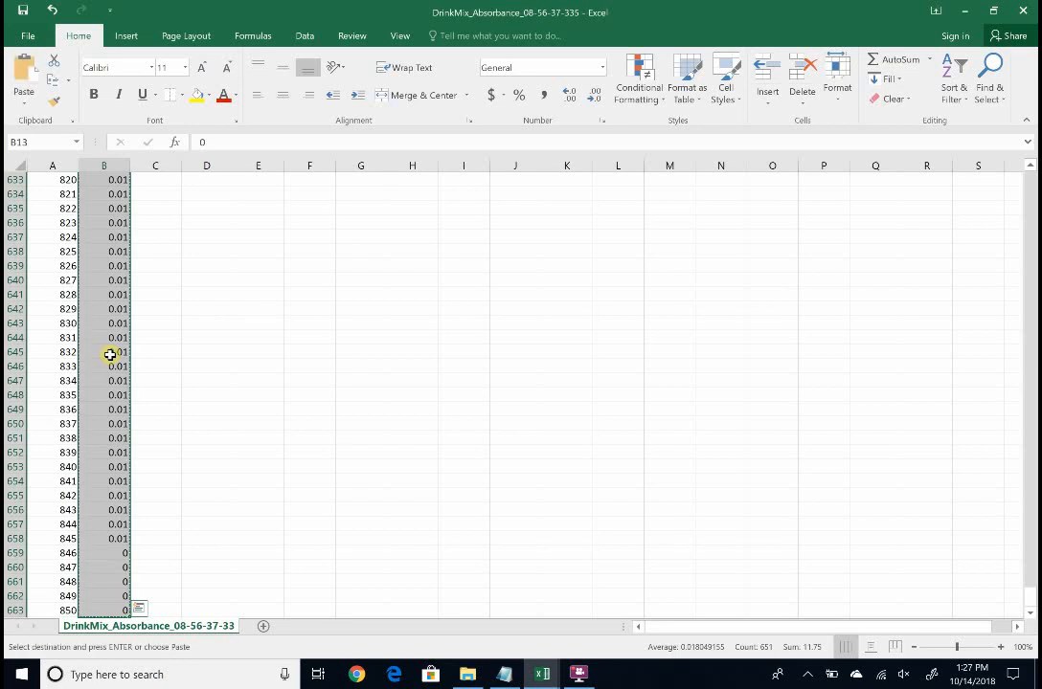
Paste the copied blank absorbance values into the Spectra workbook starting at B2
mouse_move(542, 678)
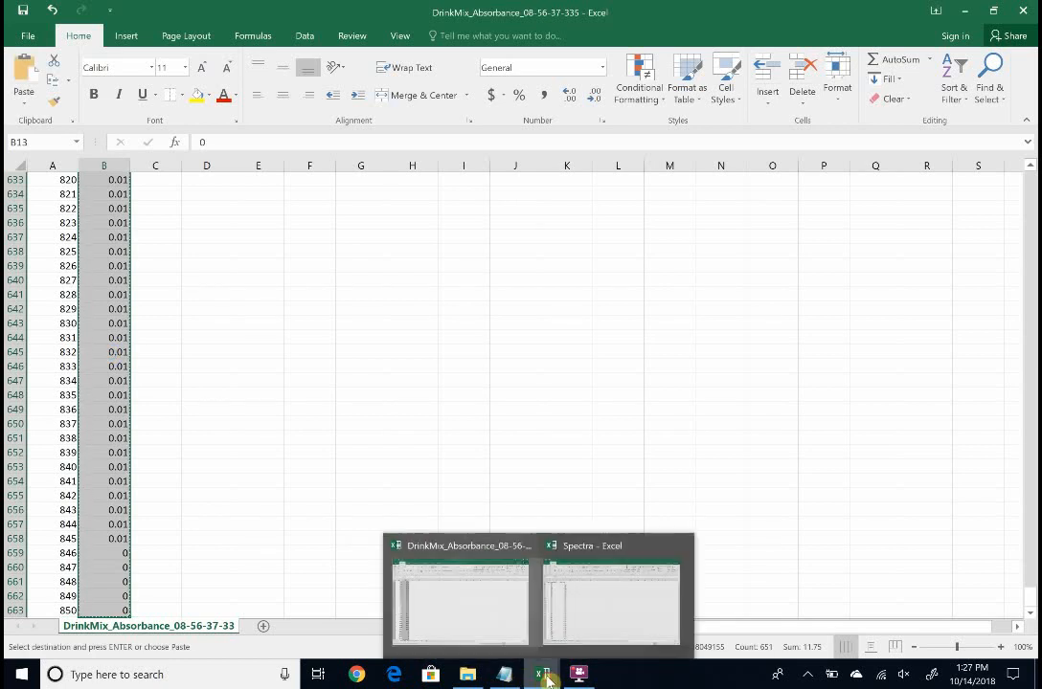
click(594, 637)
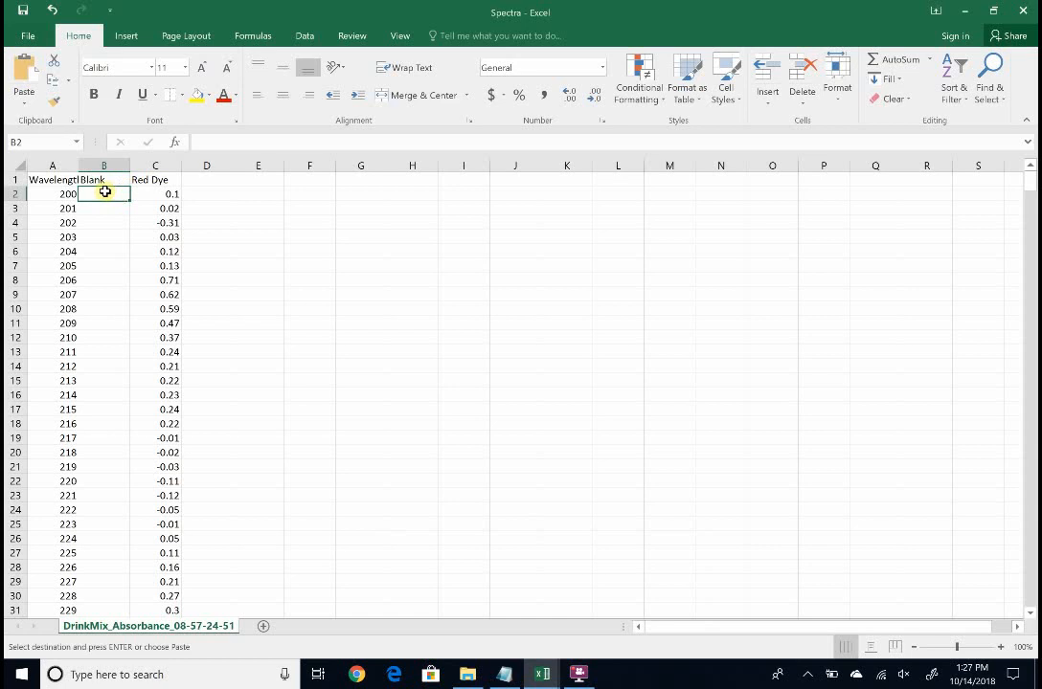
key(ctrl+v)
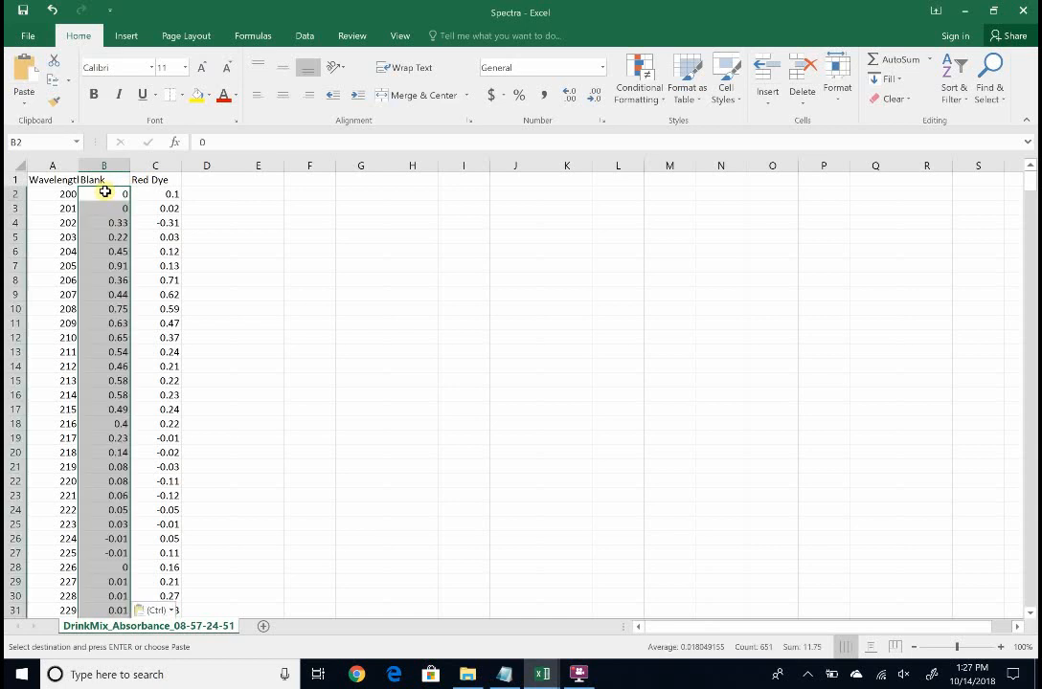
drag(105, 191, 203, 224)
click(185, 221)
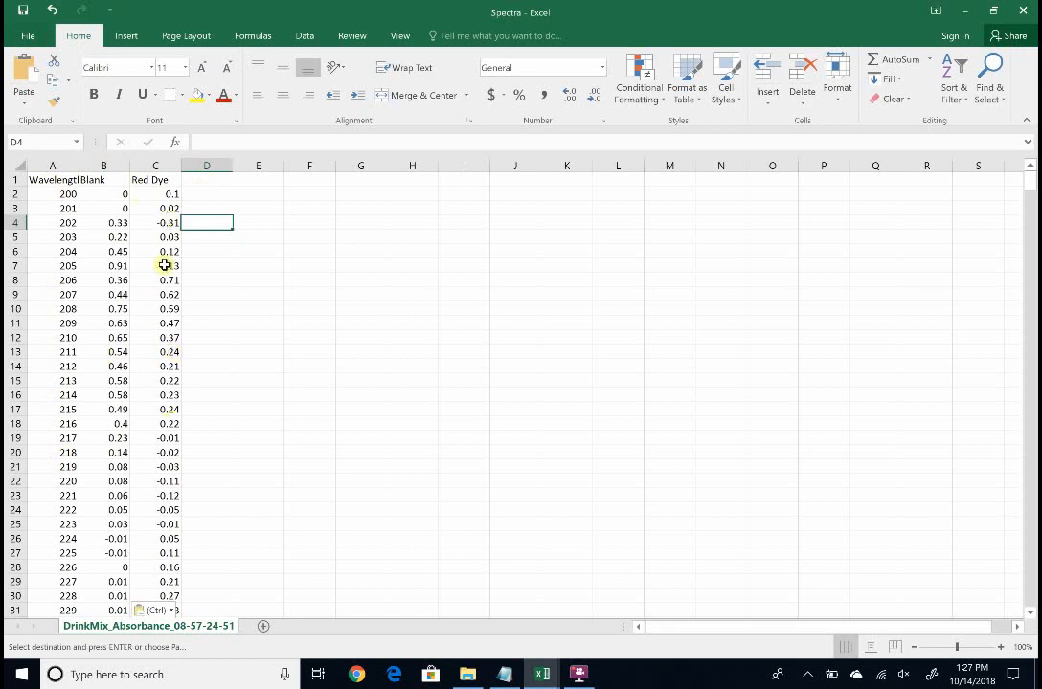
scroll(156, 344, down, 4)
scroll(157, 340, up, 4)
Insert a scatter chart with smooth lines from the Wavelength, Blank and Red Dye columns
click(45, 179)
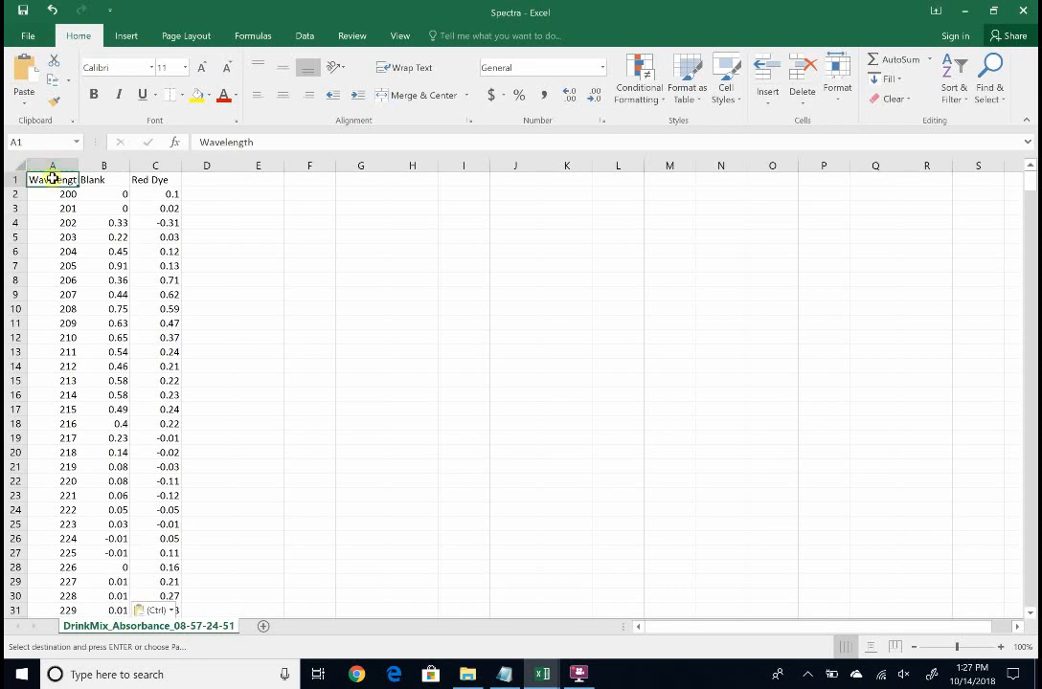
drag(50, 179, 152, 204)
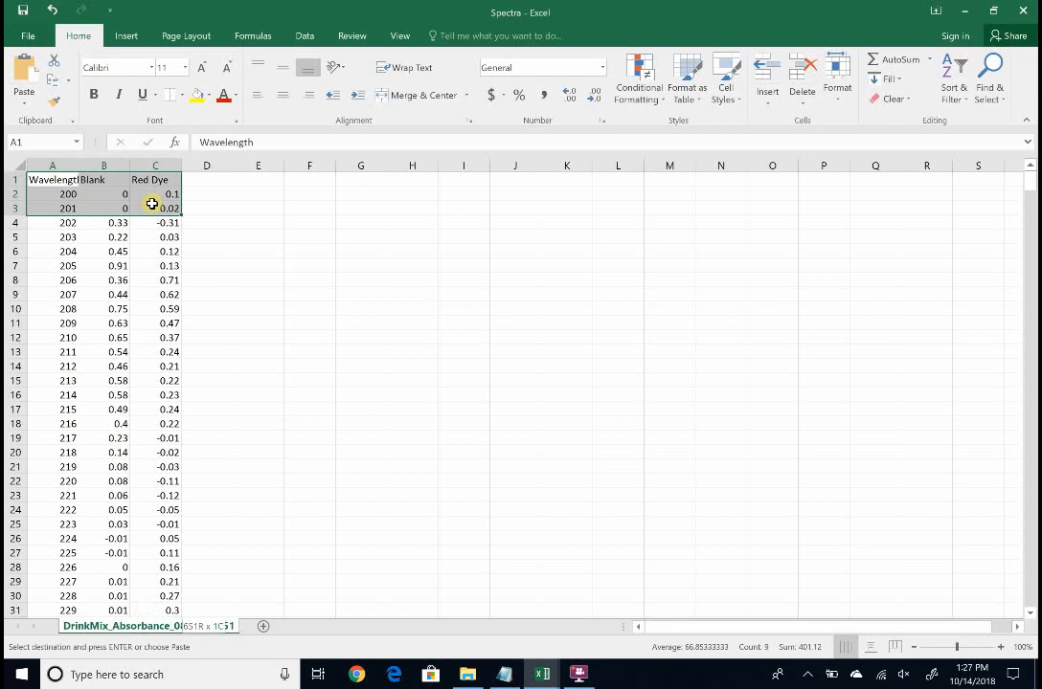
key(ctrl+shift+Down)
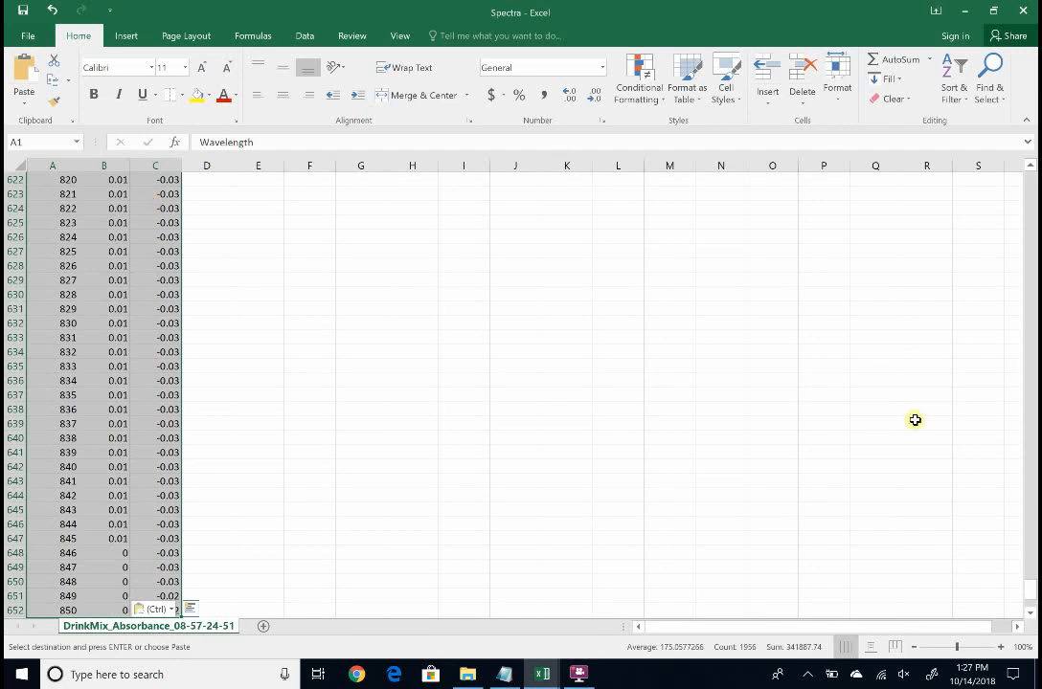
drag(1028, 589, 1025, 163)
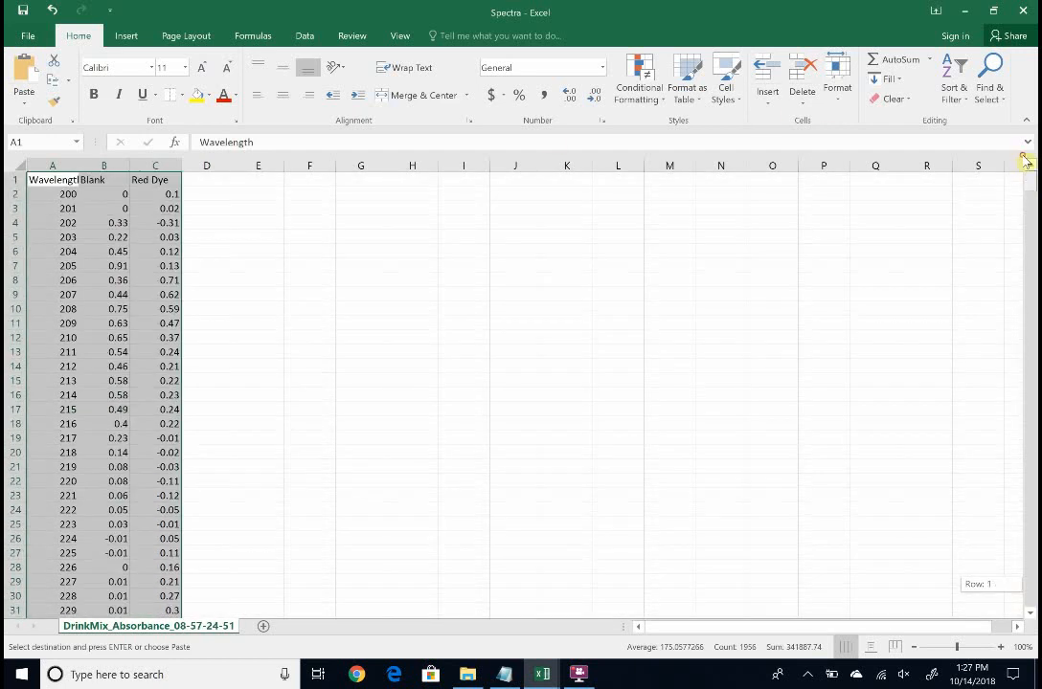
click(128, 38)
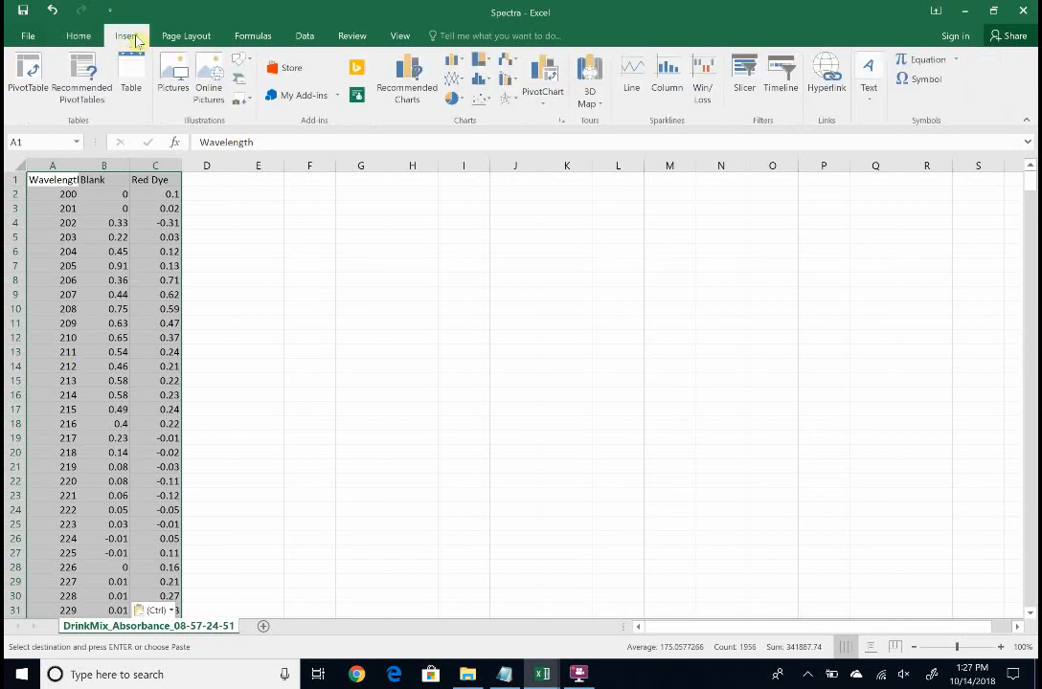
click(479, 101)
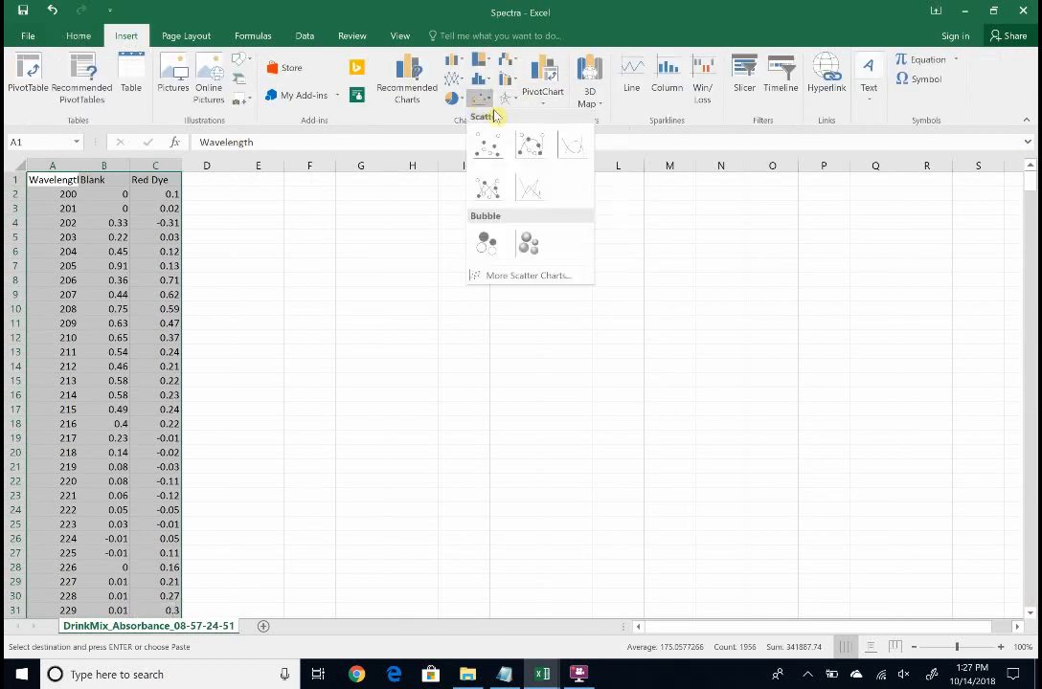
click(576, 145)
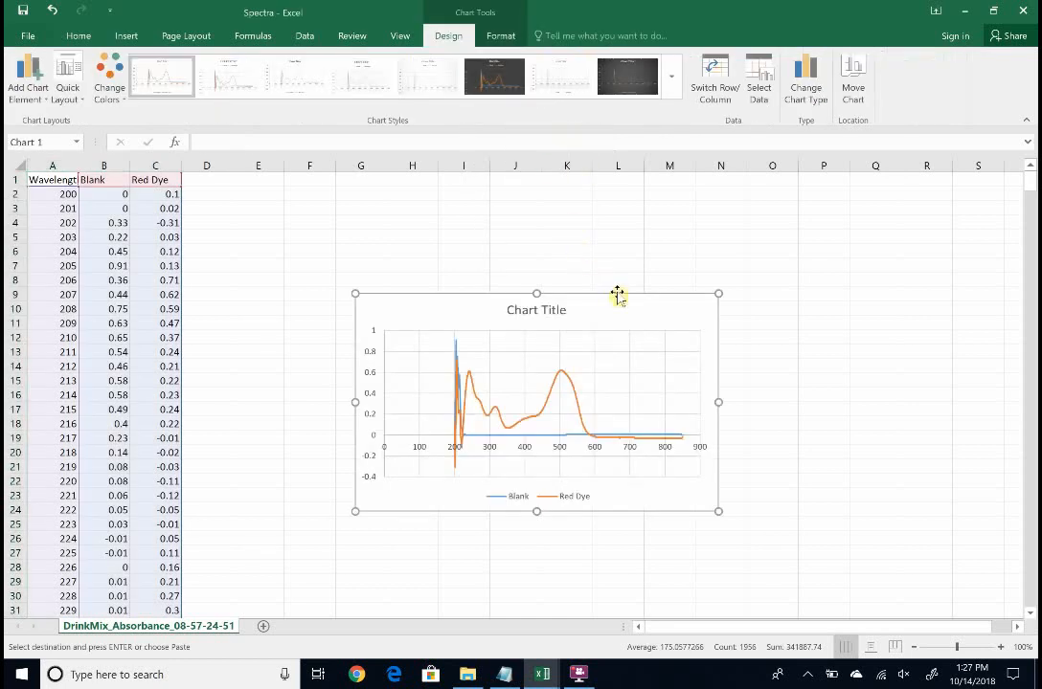
Move the chart beside the data and enlarge it to span roughly columns E to Q
drag(616, 292, 489, 183)
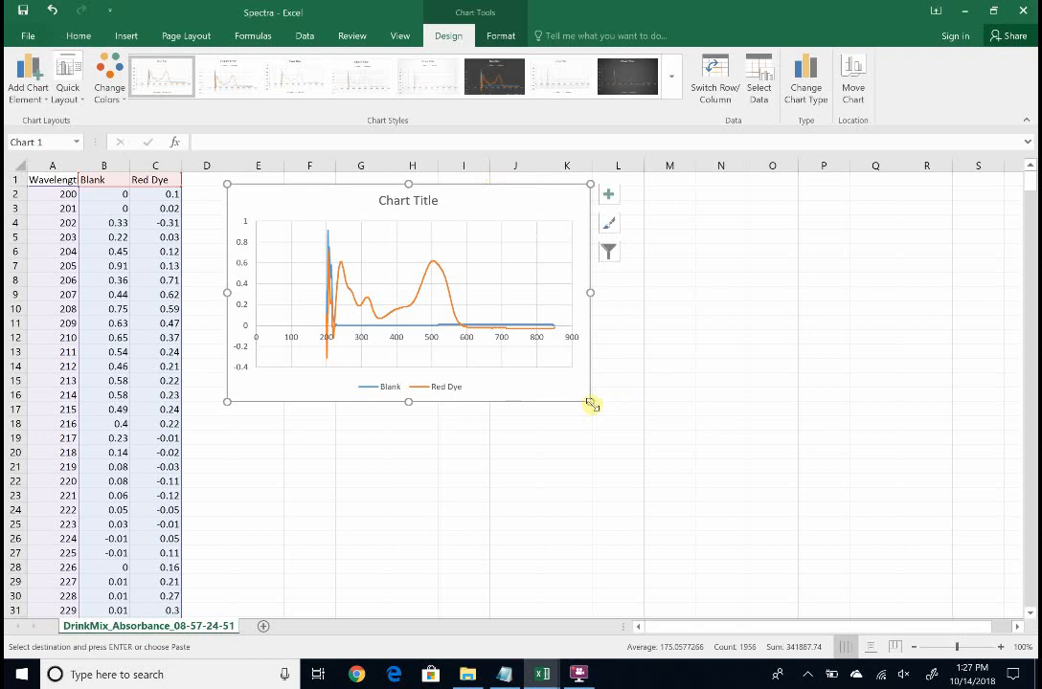
drag(591, 403, 924, 562)
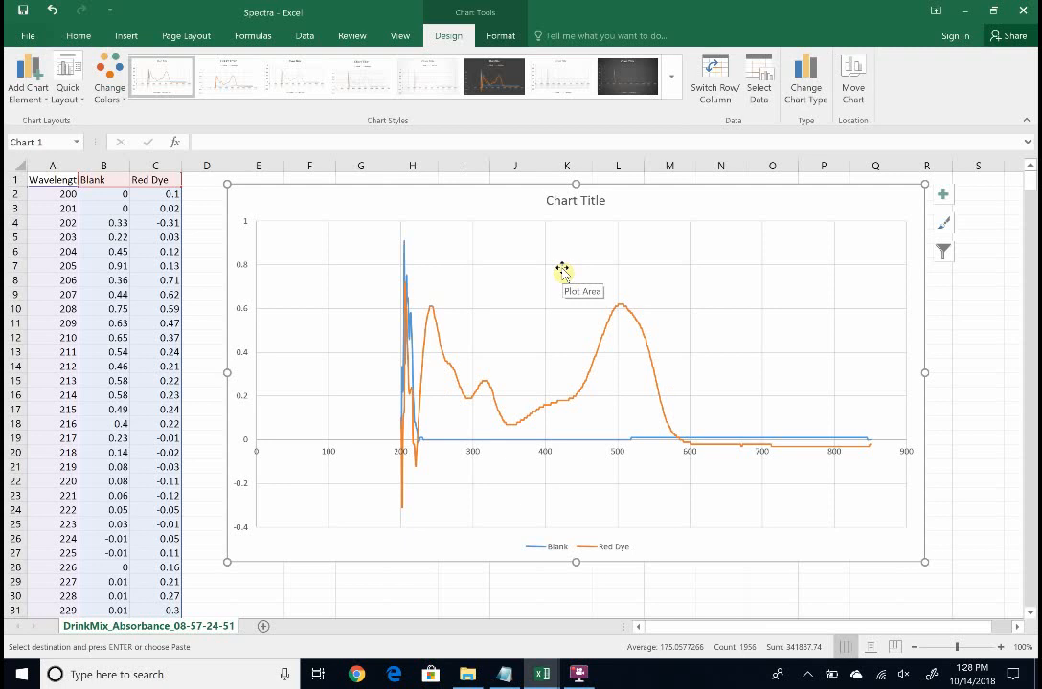
click(209, 235)
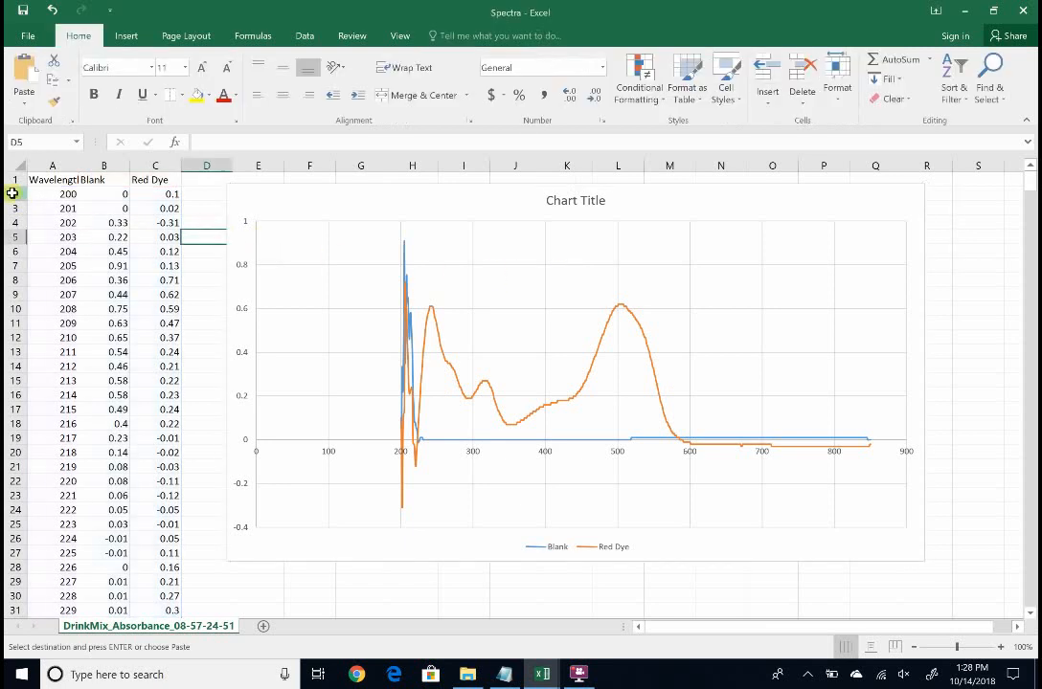
drag(13, 194, 30, 614)
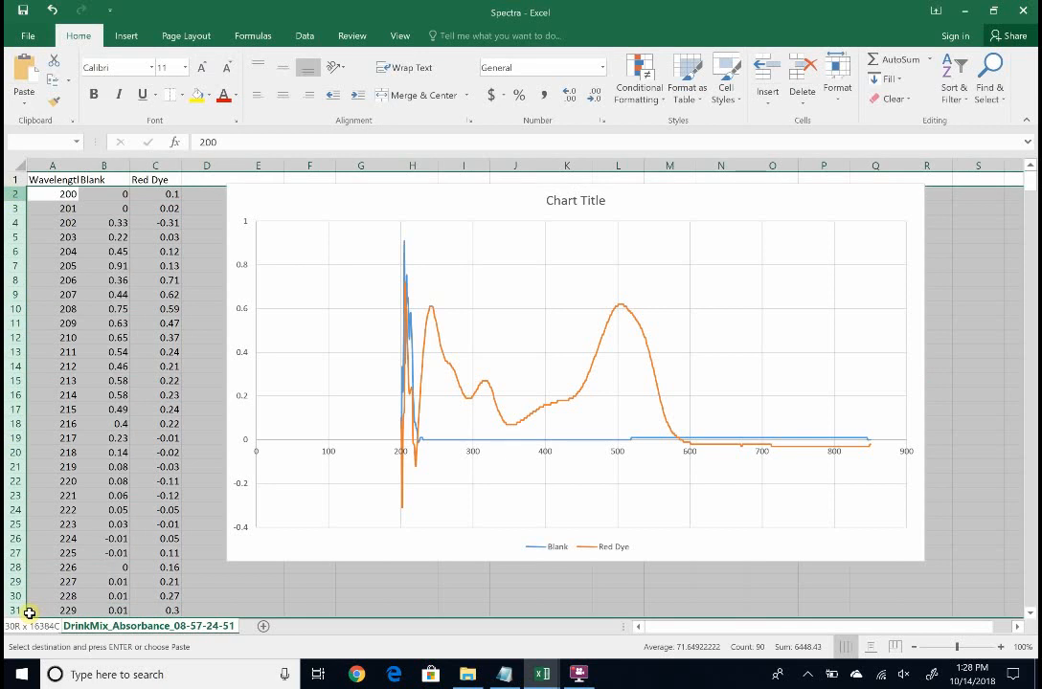
drag(29, 613, 31, 614)
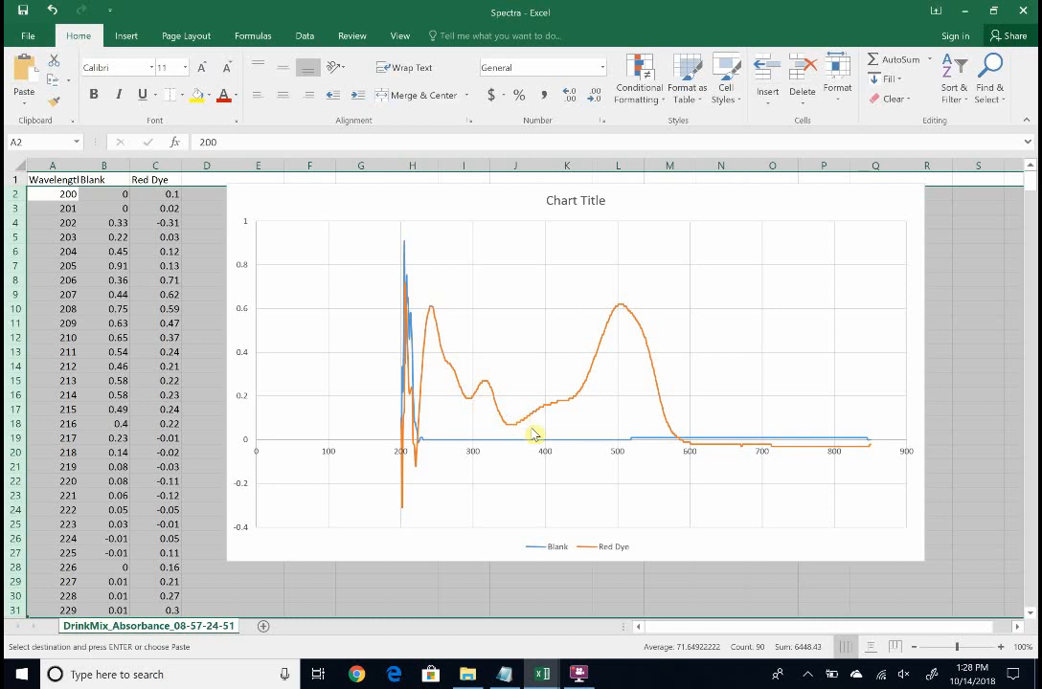
Open the Format Axis options for the chart's horizontal axis
click(829, 205)
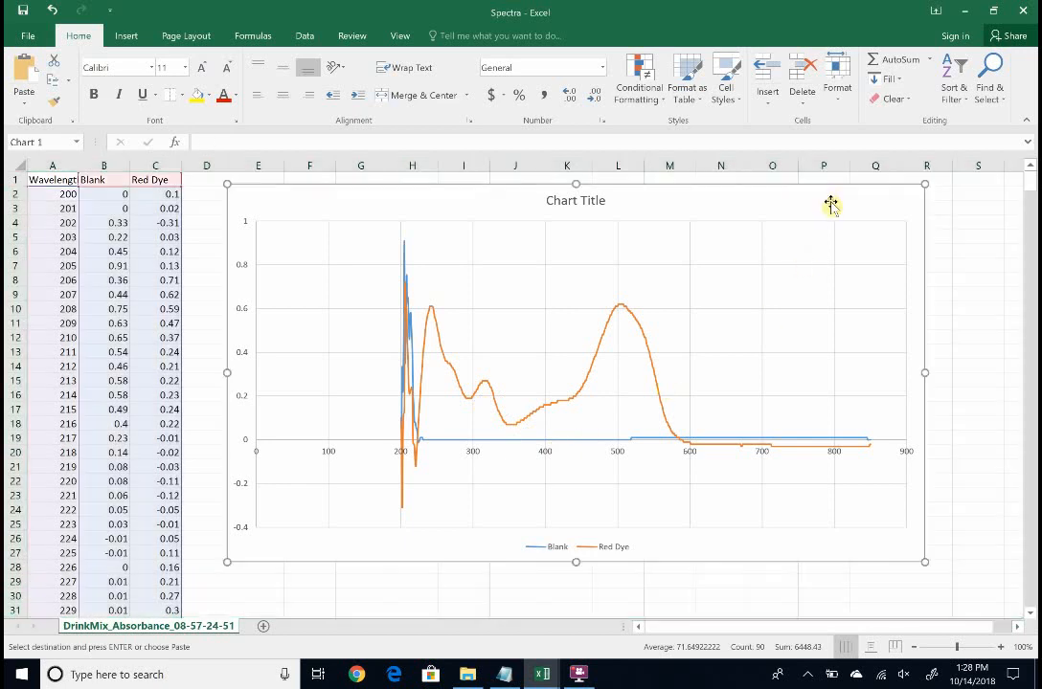
right_click(551, 458)
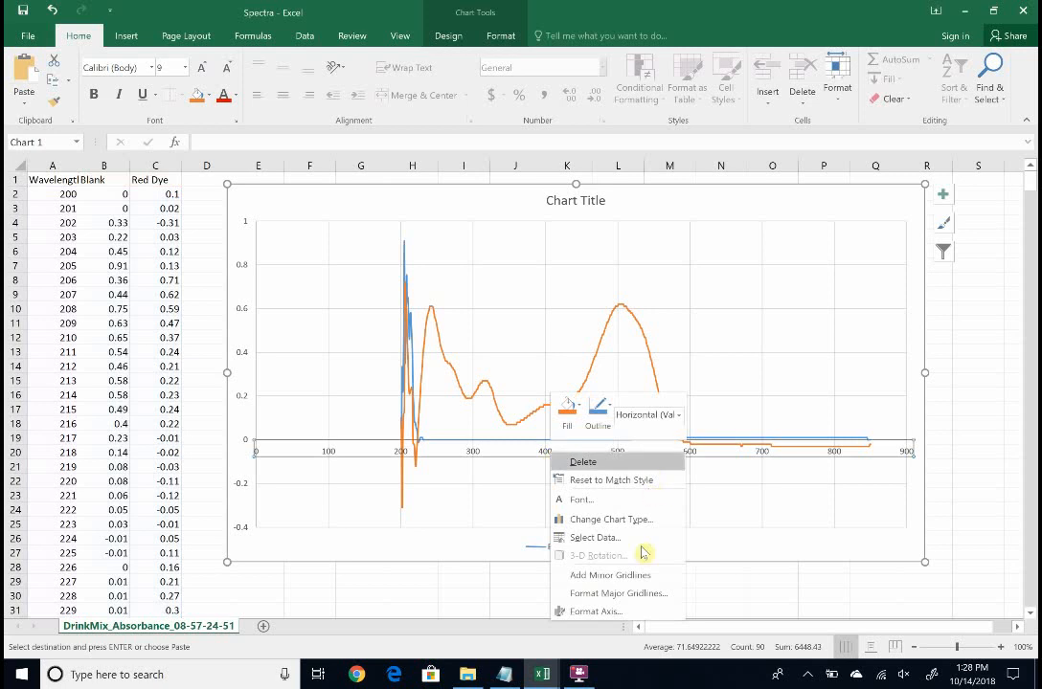
click(594, 611)
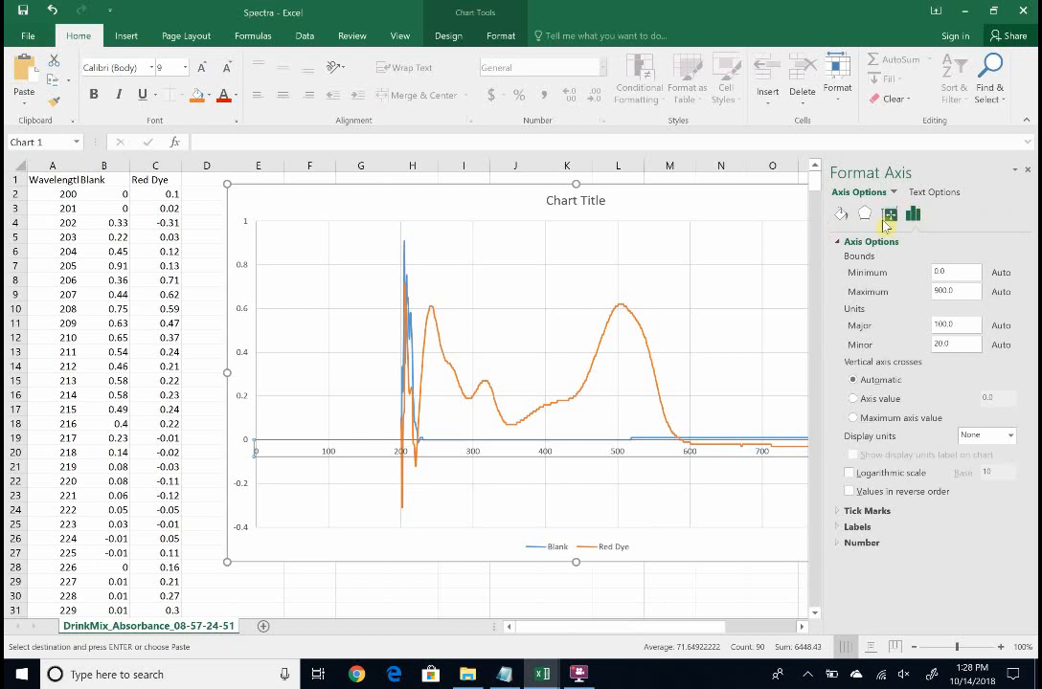
Set the horizontal axis bounds to a minimum of 300 and a maximum of 650, then close the Format Axis pane
click(840, 245)
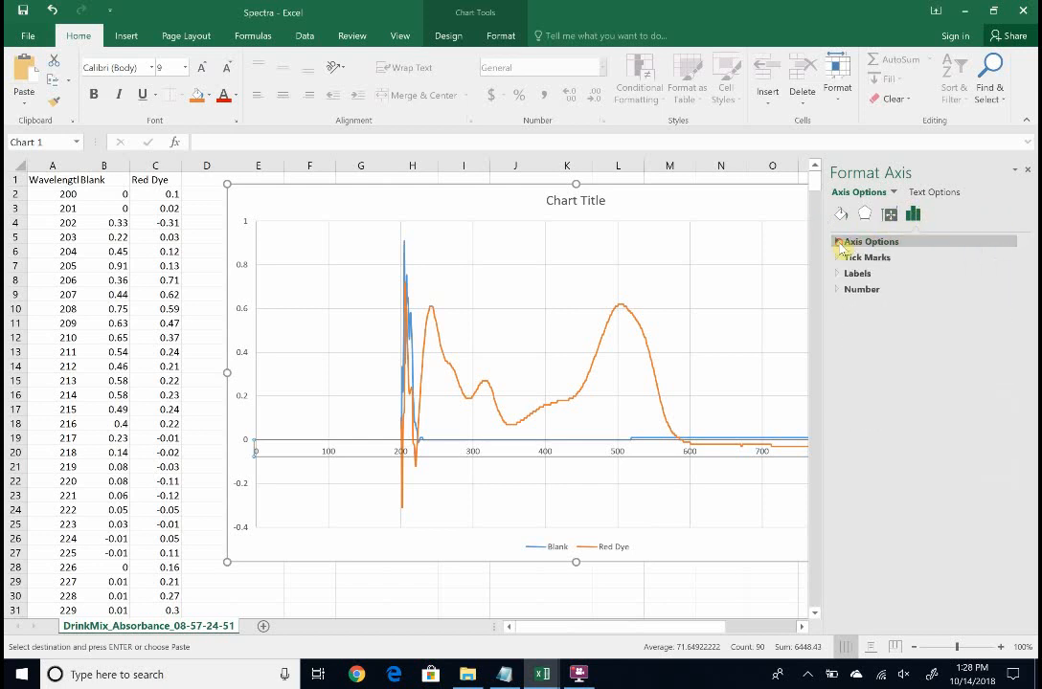
click(842, 246)
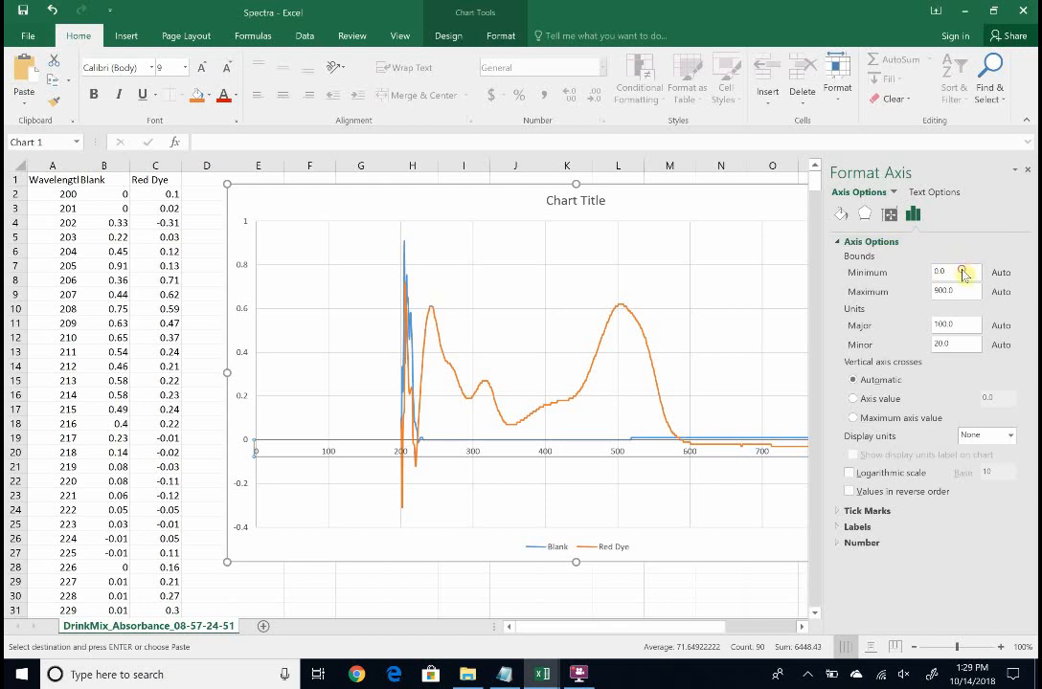
drag(963, 273, 927, 277)
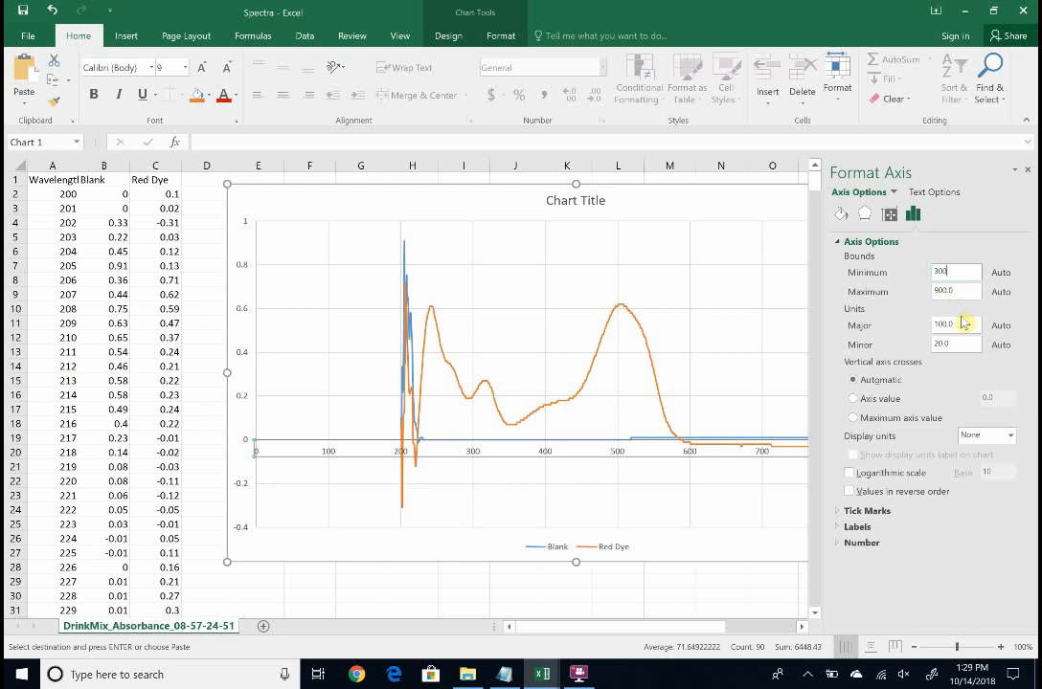
drag(954, 294, 909, 301)
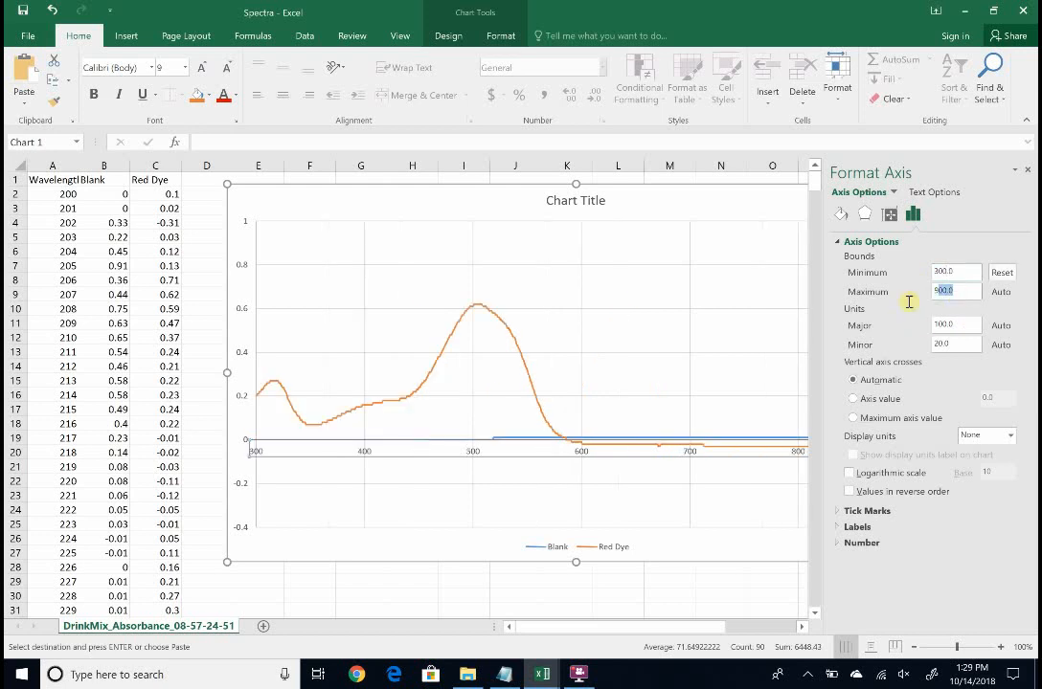
text(650)
key(Return)
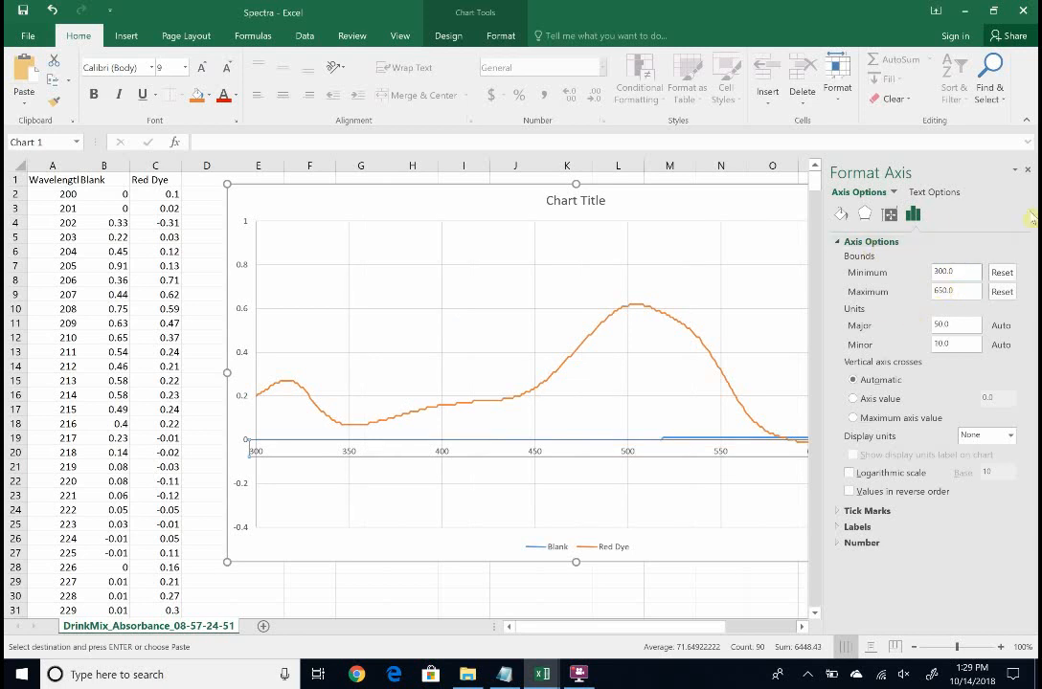
click(1026, 170)
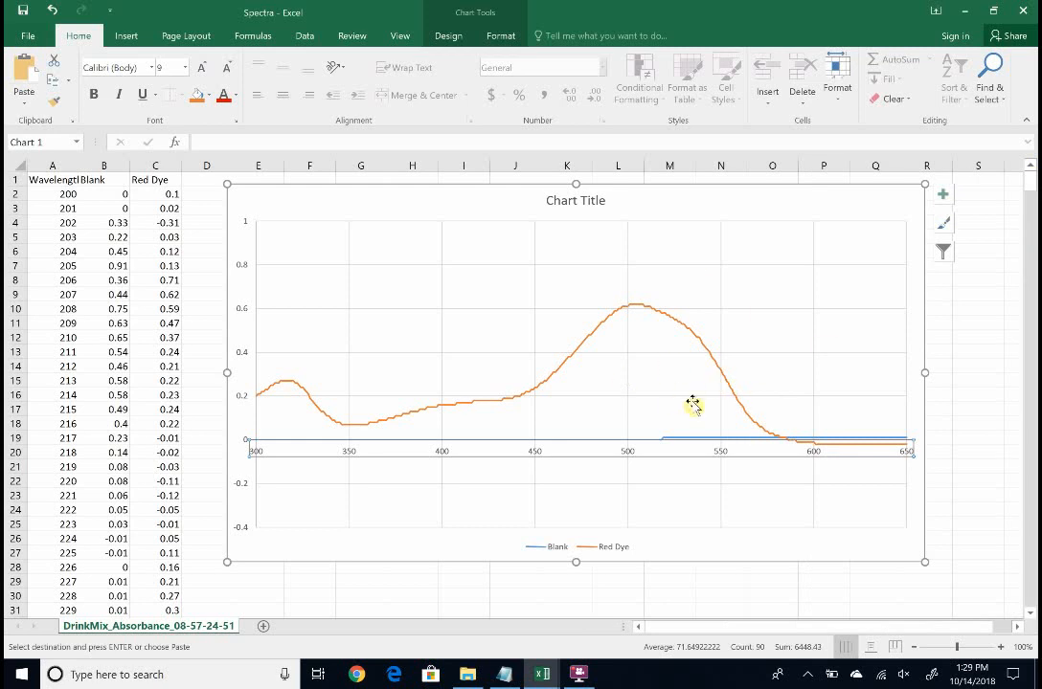
Select the Red Dye data series on the chart near its peak
click(889, 548)
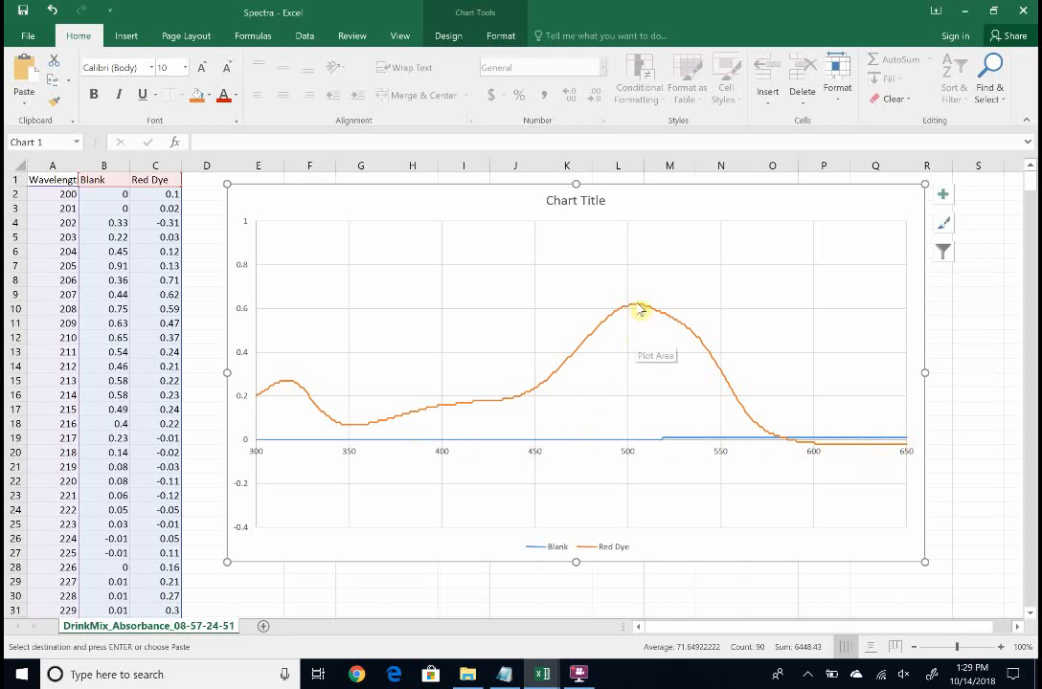
mouse_move(640, 312)
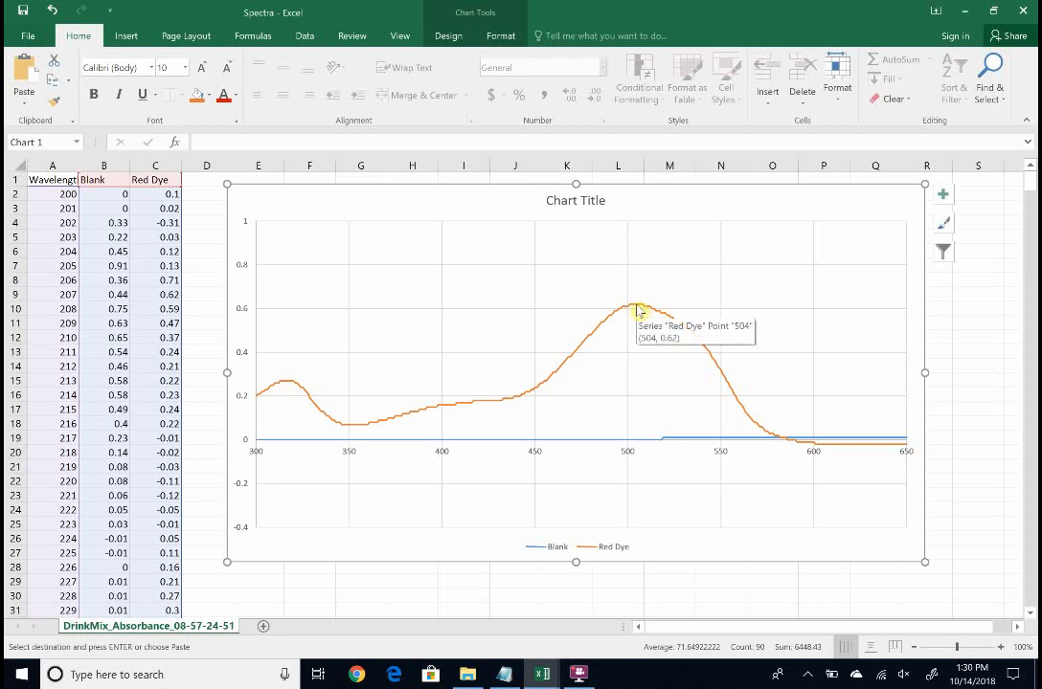
click(639, 310)
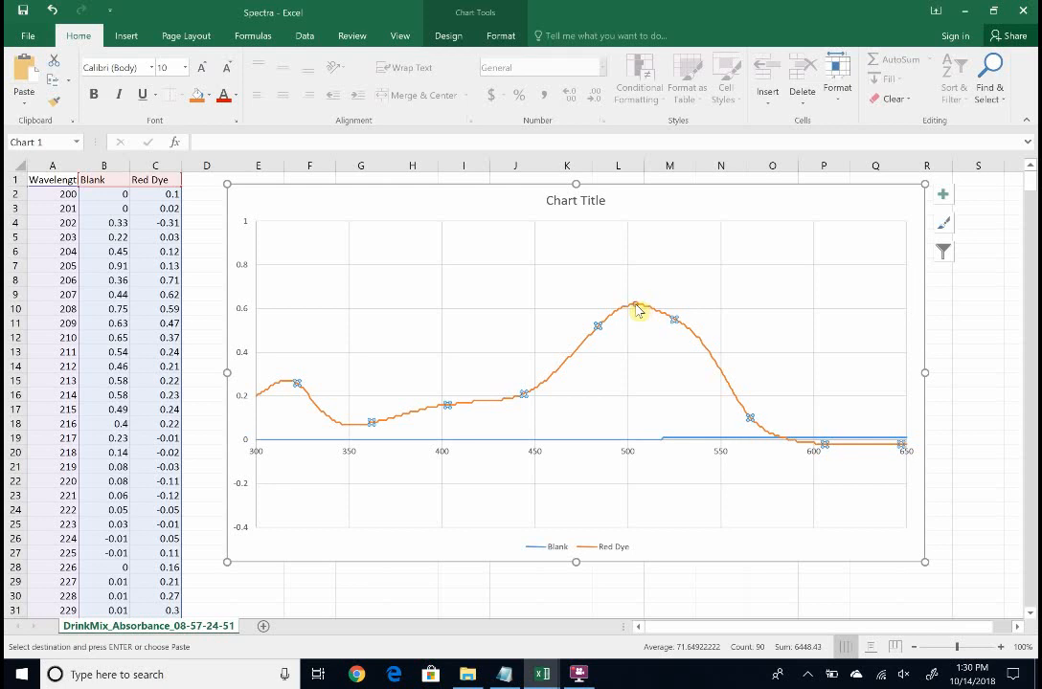